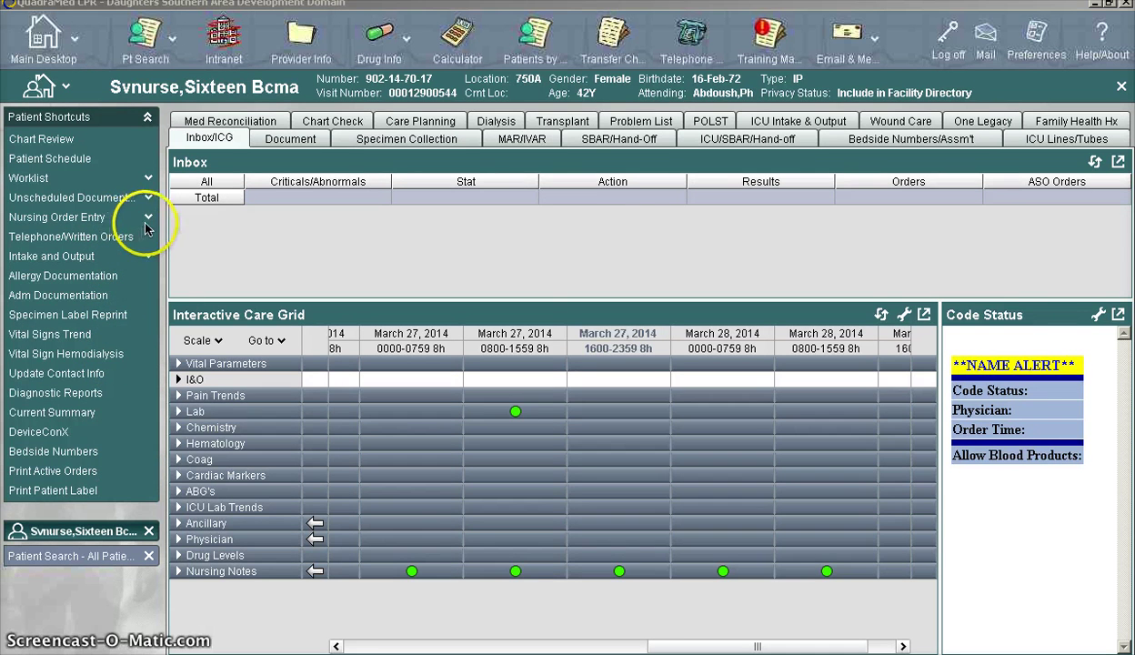
Start a new nursing order entry for the patient with the Direct order type.
click(148, 218)
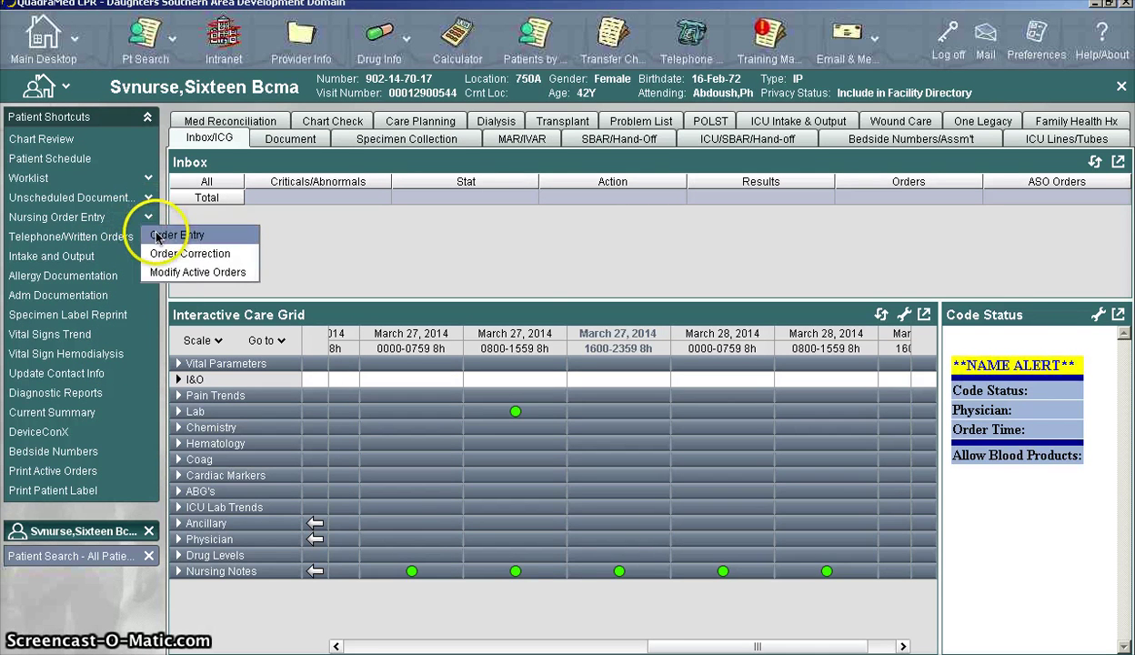
click(156, 236)
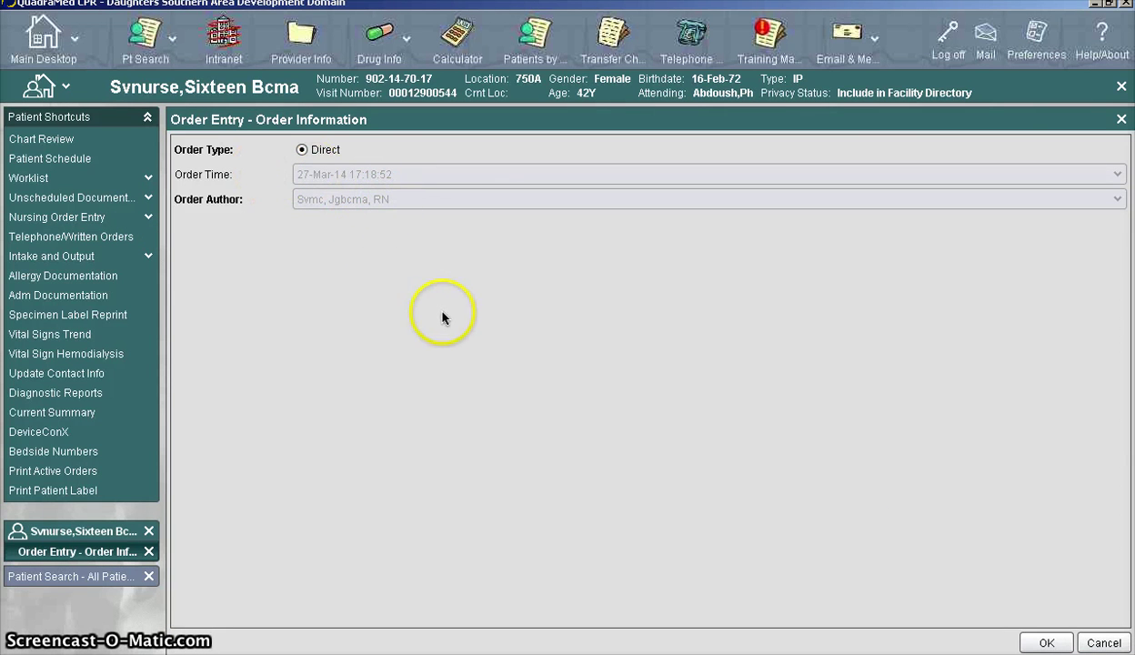
click(1046, 642)
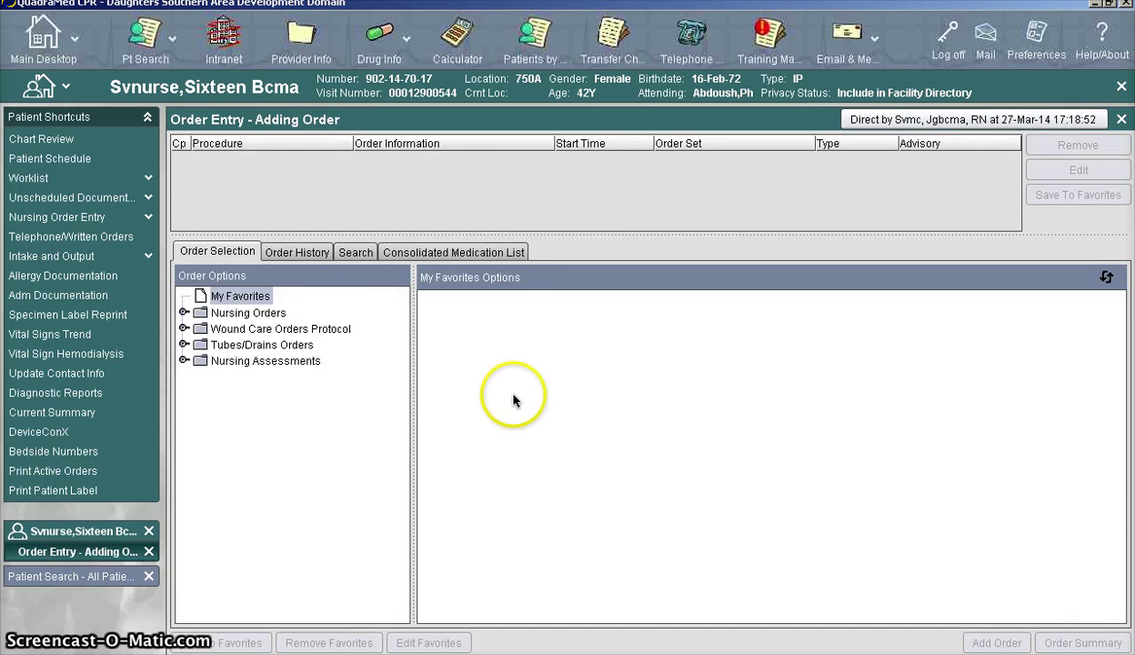
Search the orders for "fall-" and choose the Immediate Post Fall Assessment procedure.
click(358, 254)
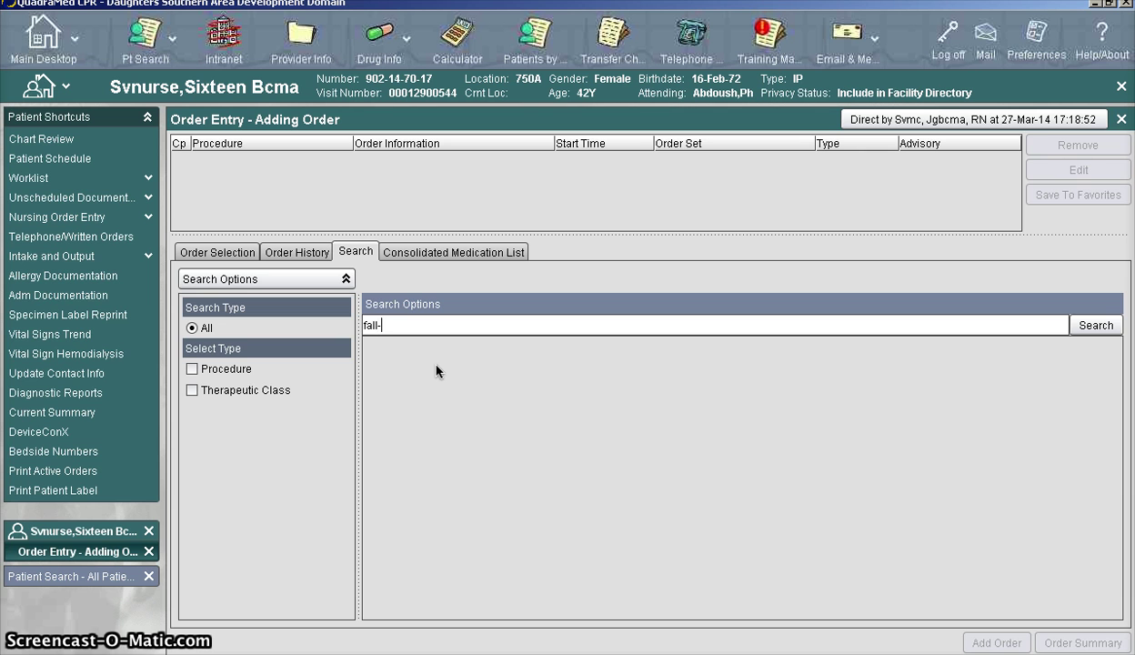
click(373, 332)
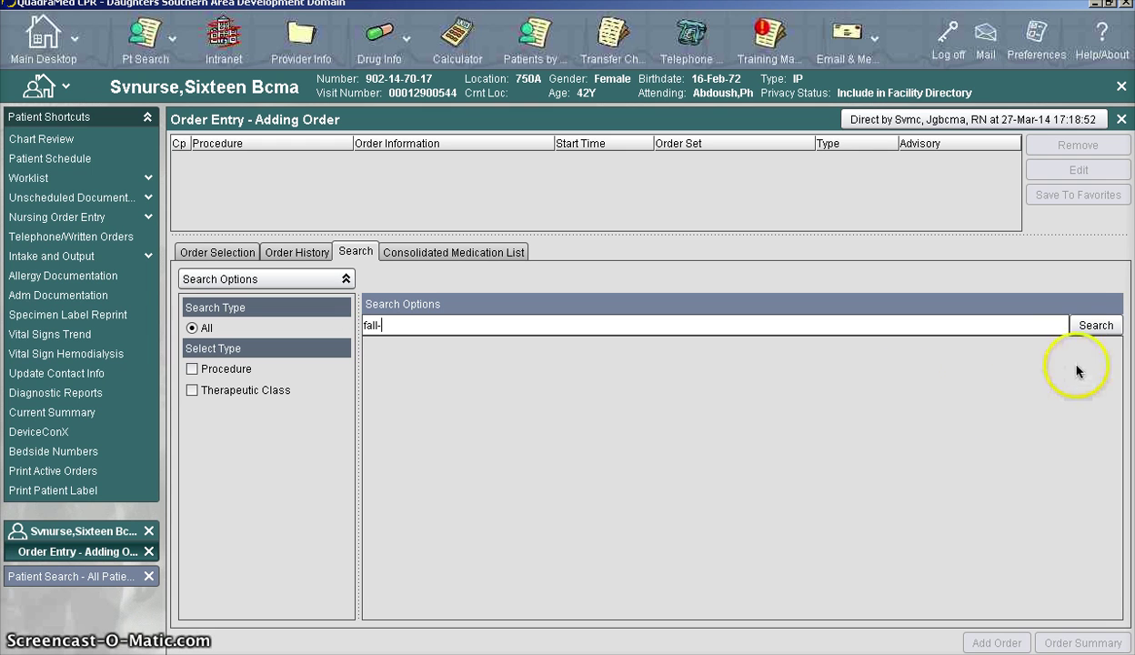
click(1089, 328)
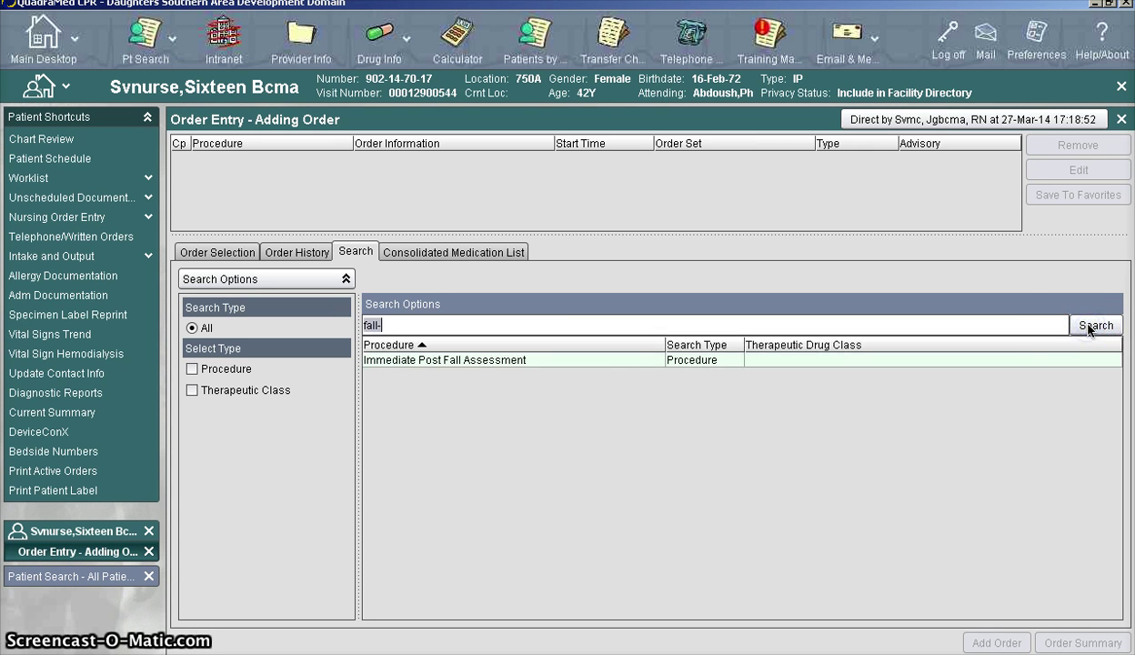
click(542, 362)
double_click(542, 362)
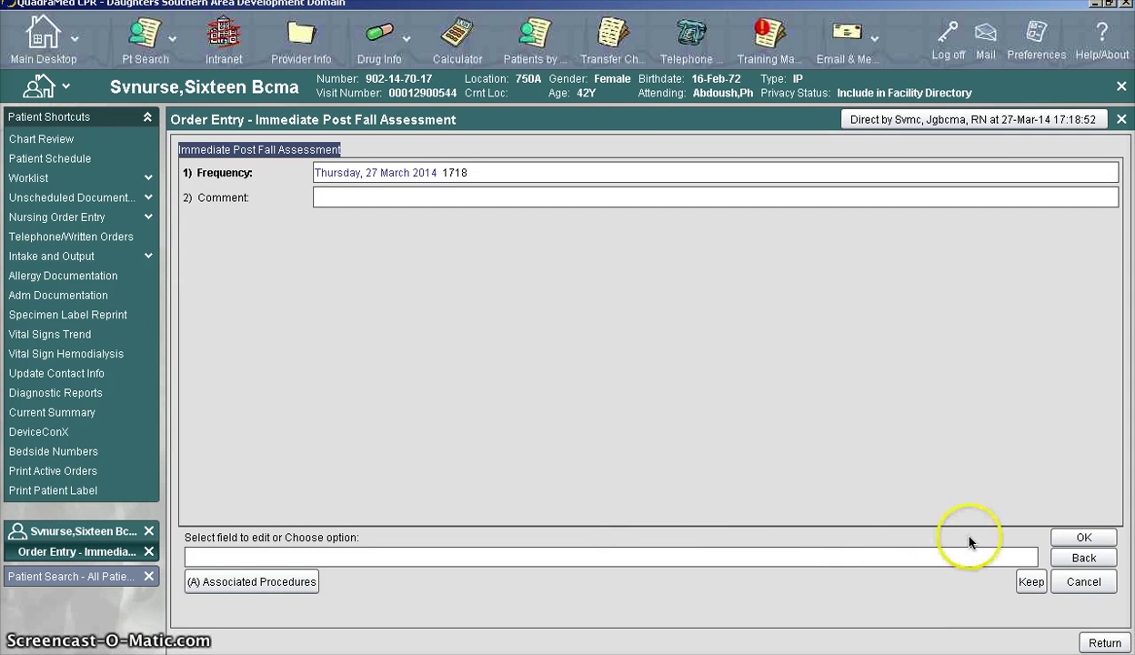
Add the Immediate Post Fall Assessment with its default frequency and accept the order from the order summary.
click(1070, 538)
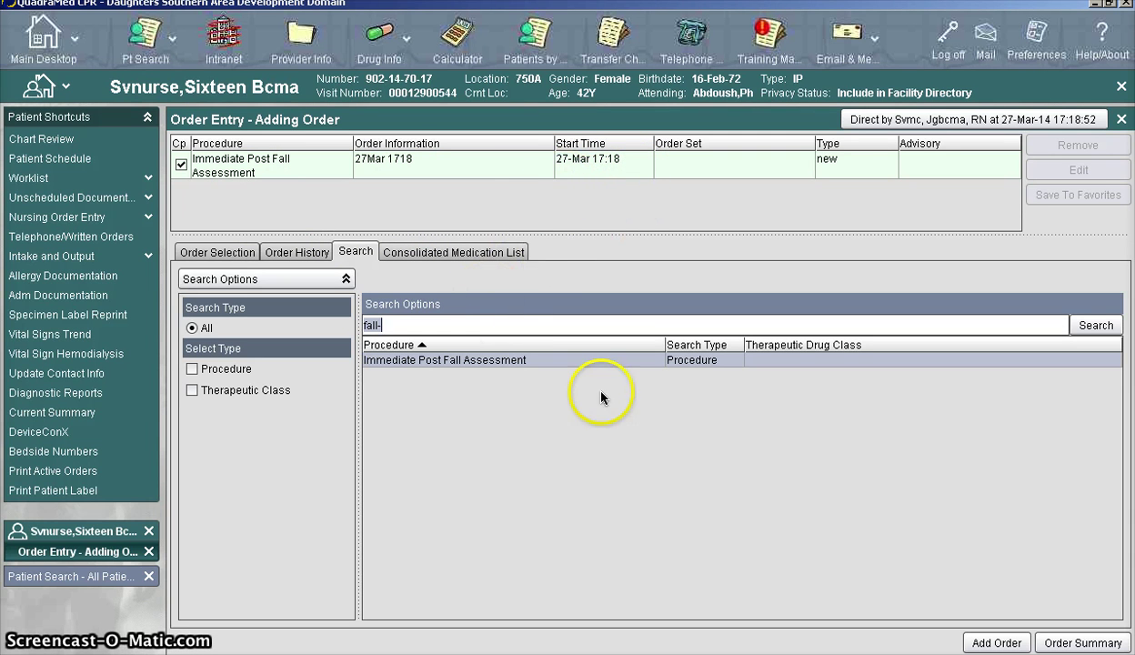
click(1074, 642)
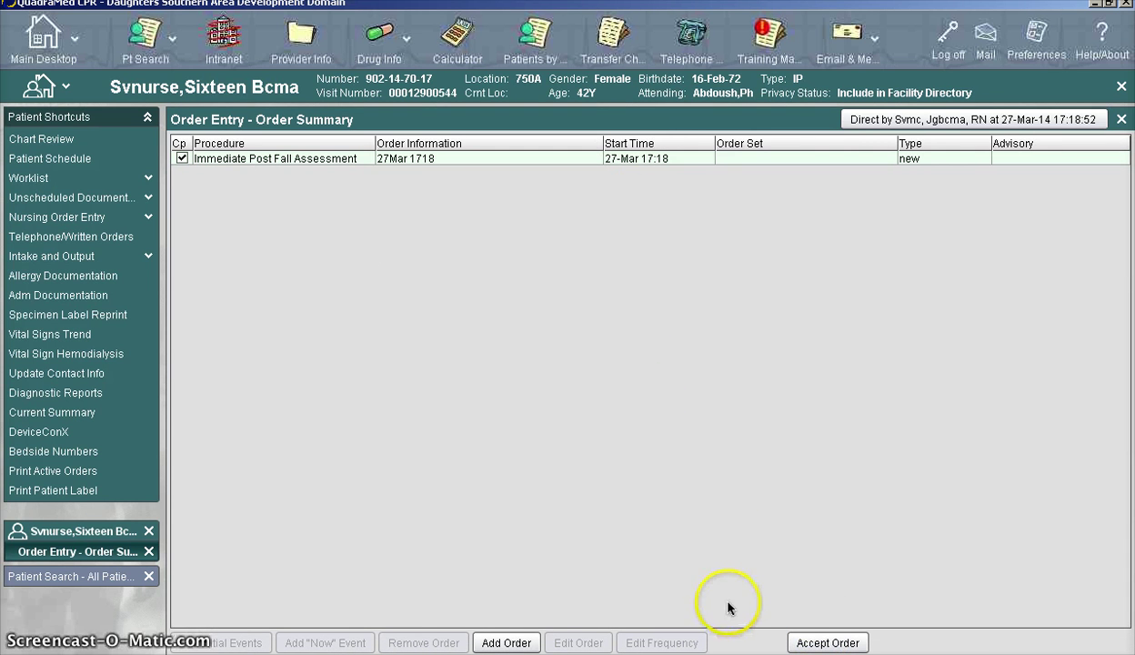
click(803, 643)
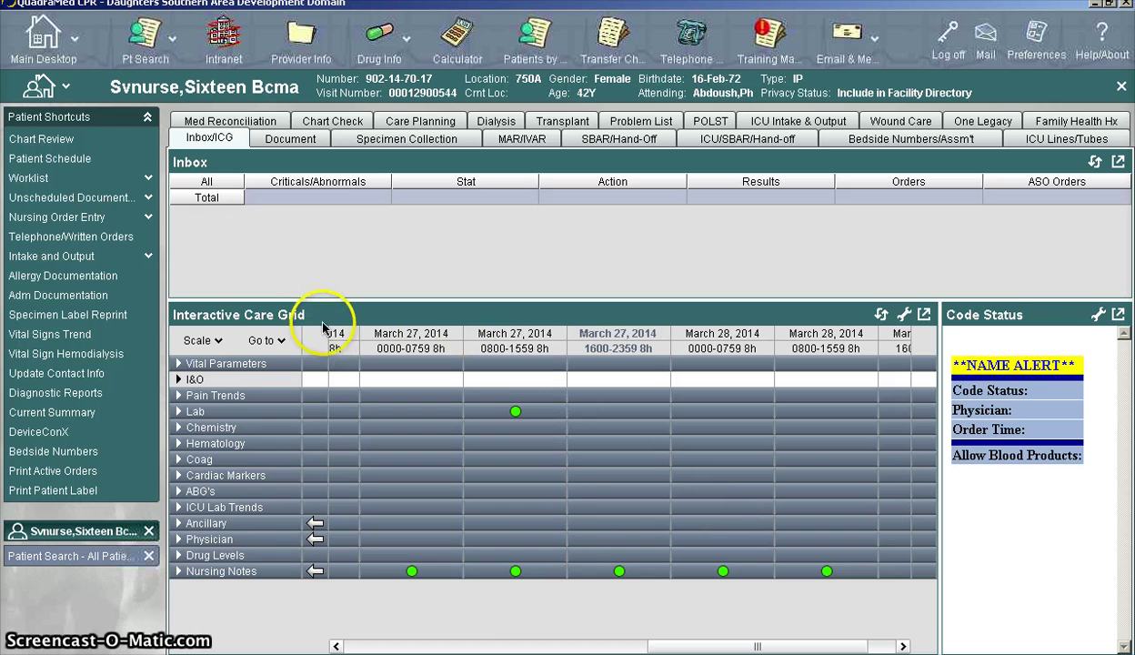
Start a Telephone order with the patient's attending physician as the order author.
click(77, 239)
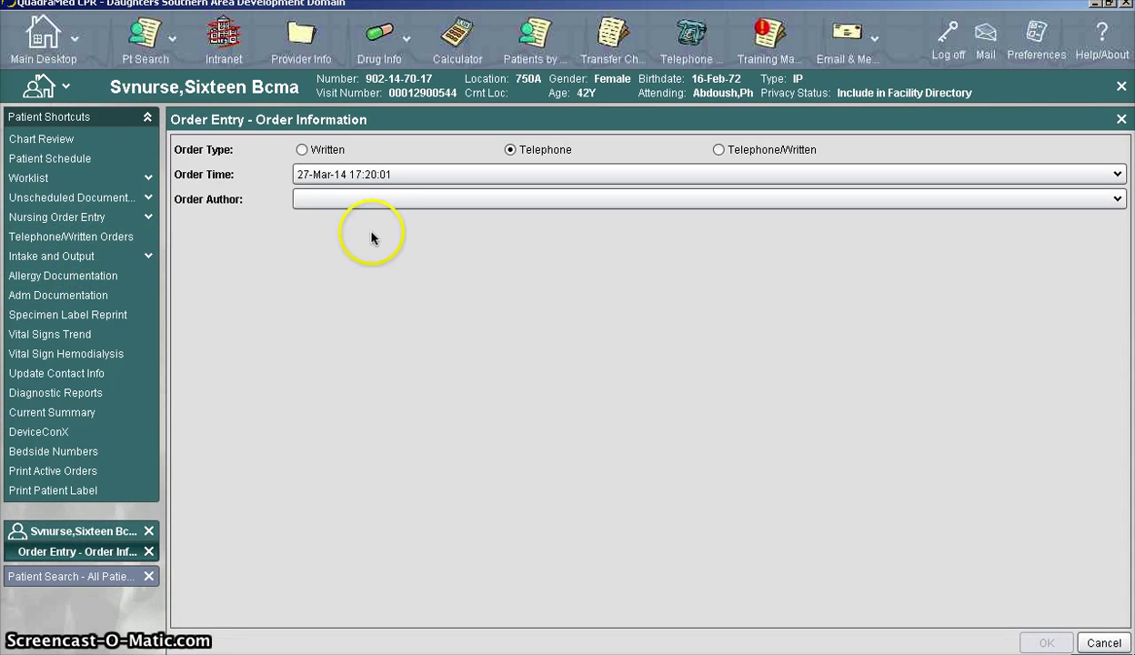
click(413, 202)
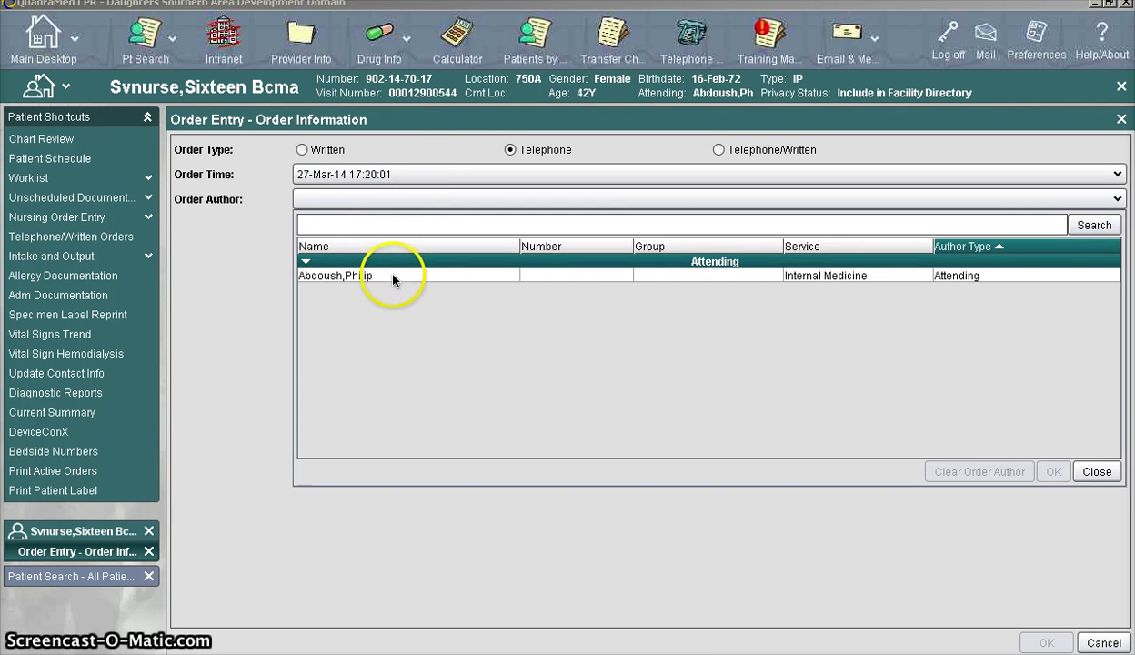
click(393, 277)
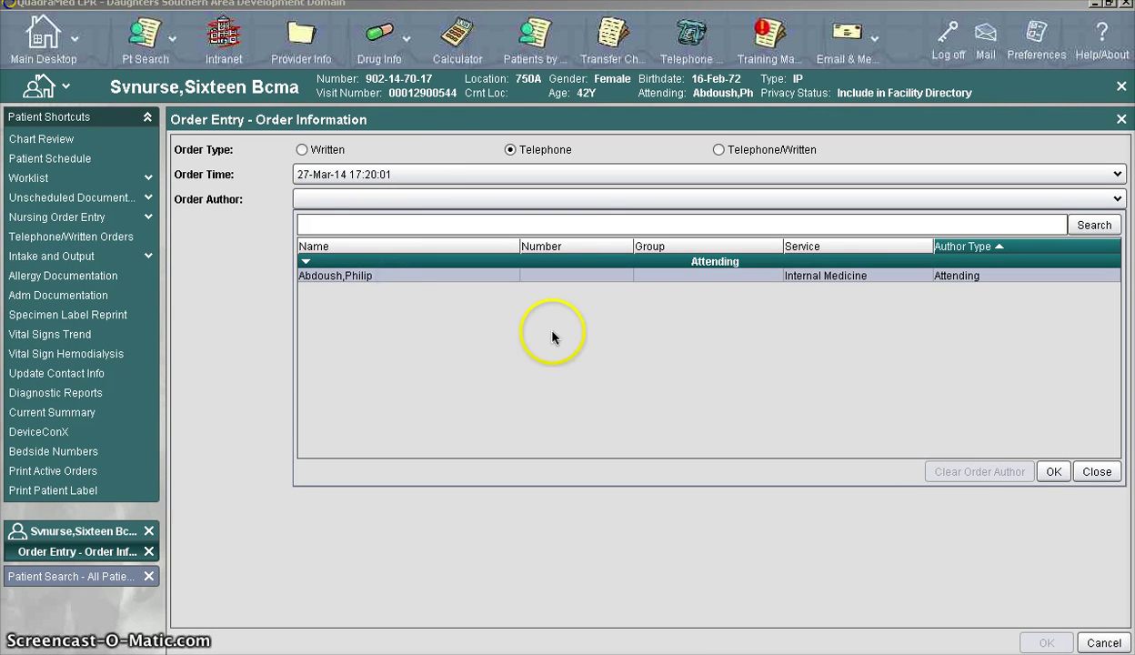
click(1053, 472)
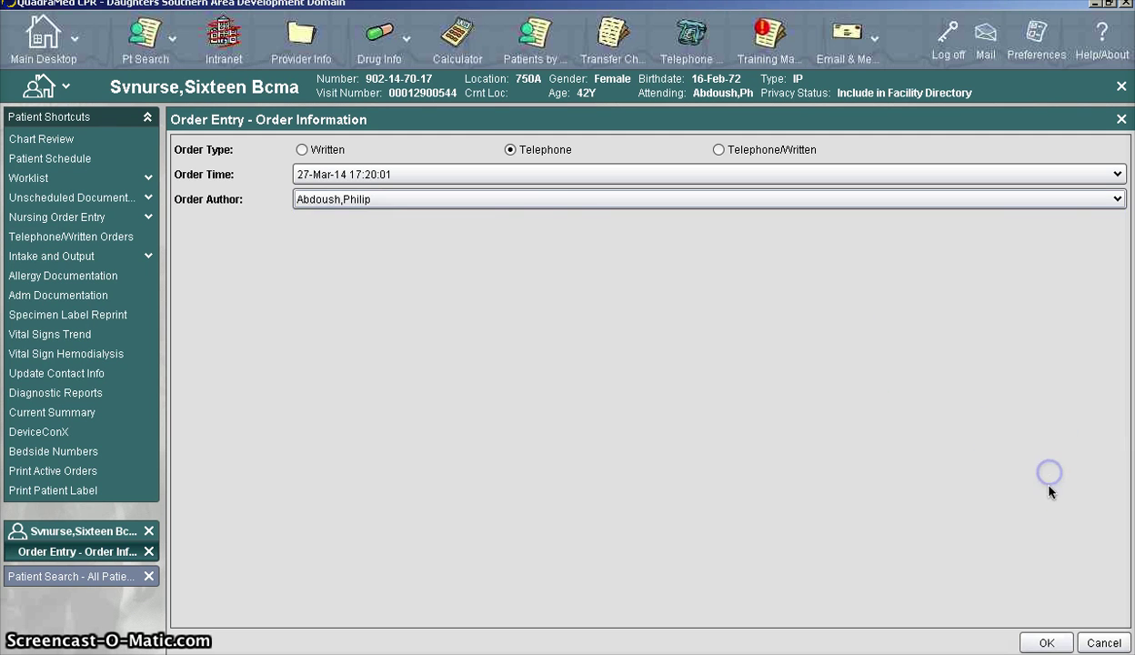
click(1039, 643)
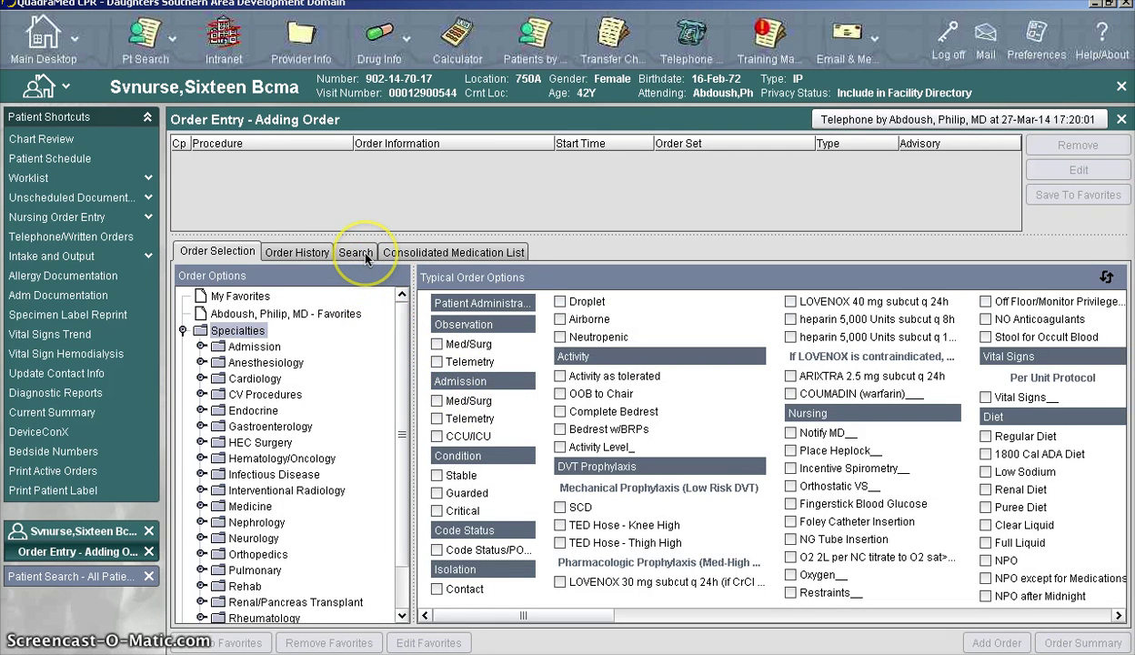
Search the orders for "cbc-" and choose the CBCB (Complete Blood Count) procedure.
click(366, 259)
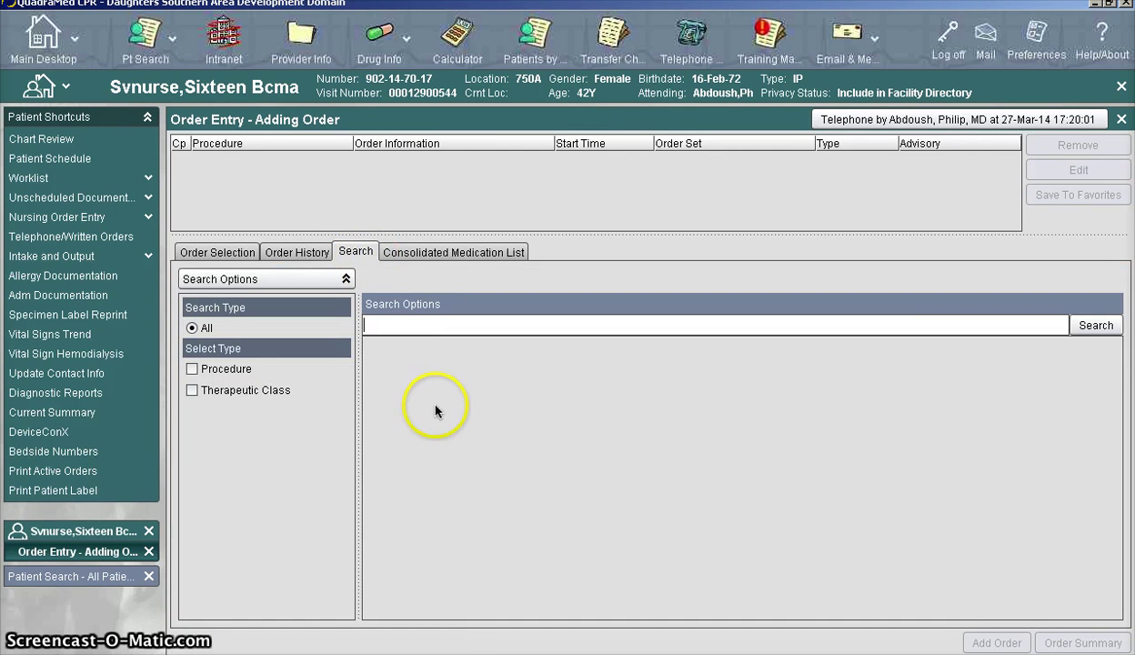
text(cbc)
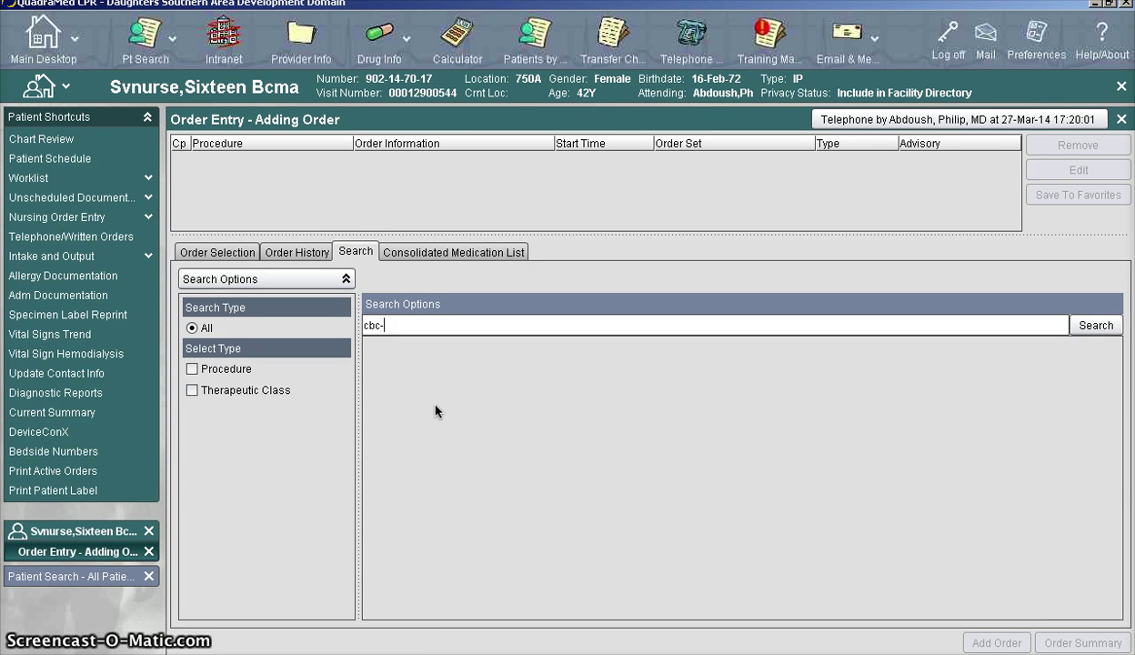
text(-)
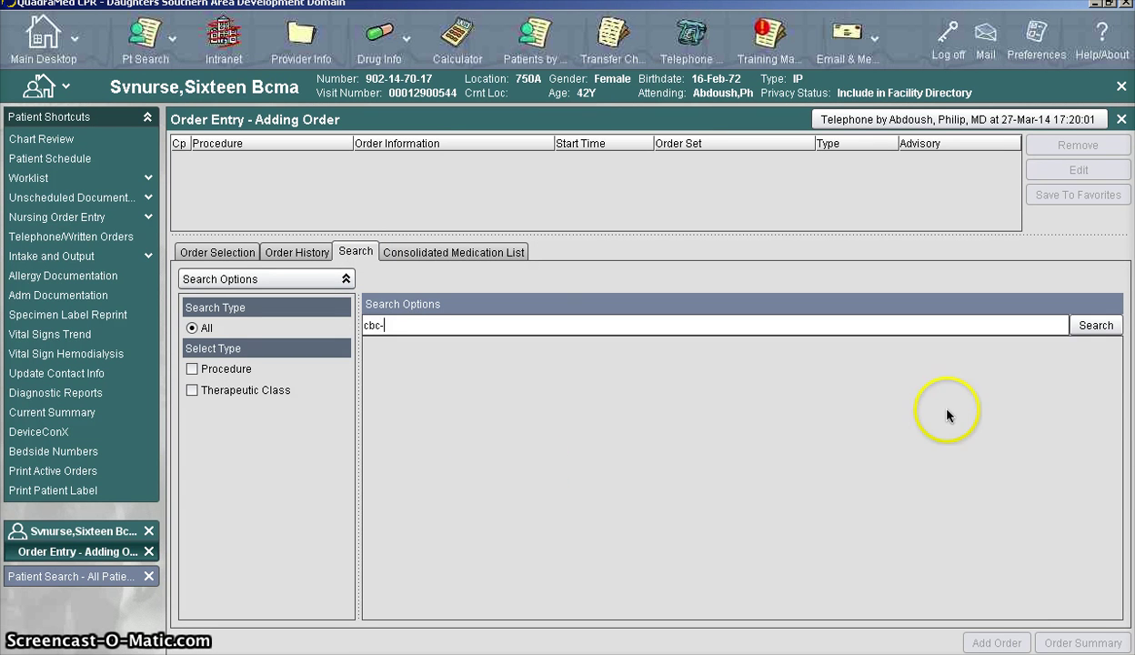
click(1094, 330)
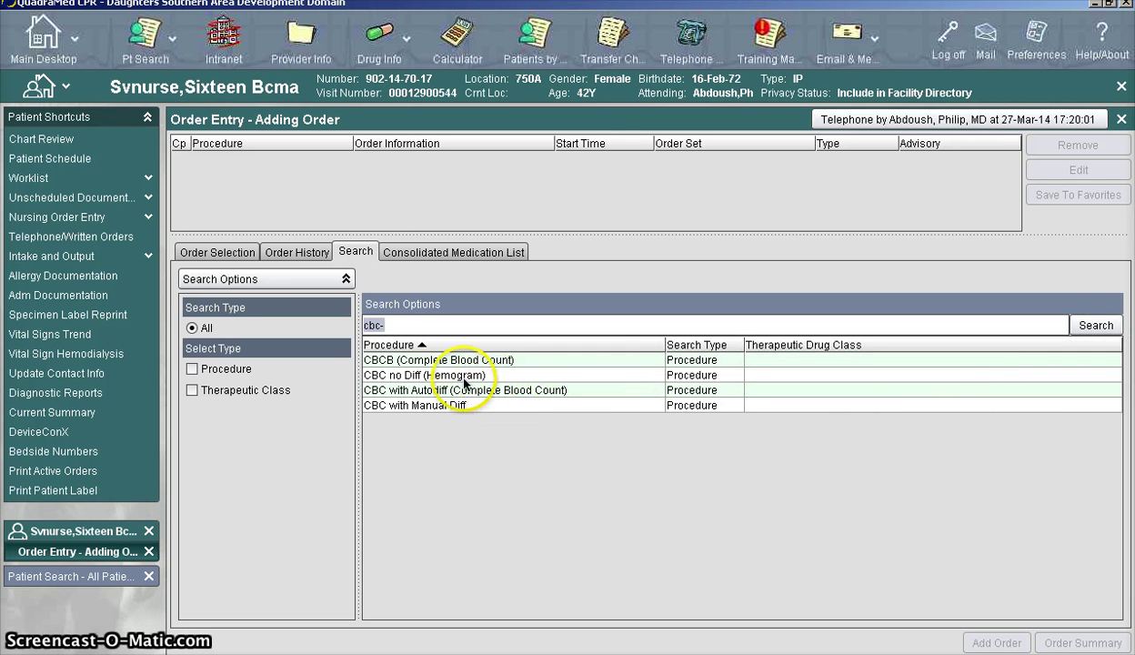
click(521, 363)
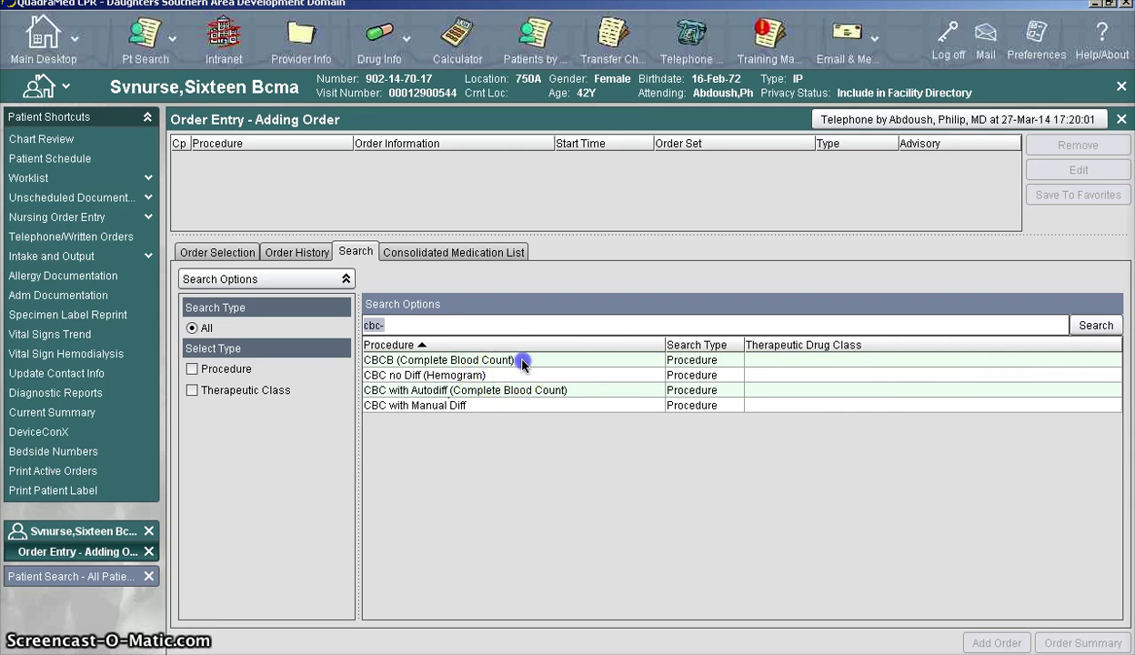
double_click(523, 365)
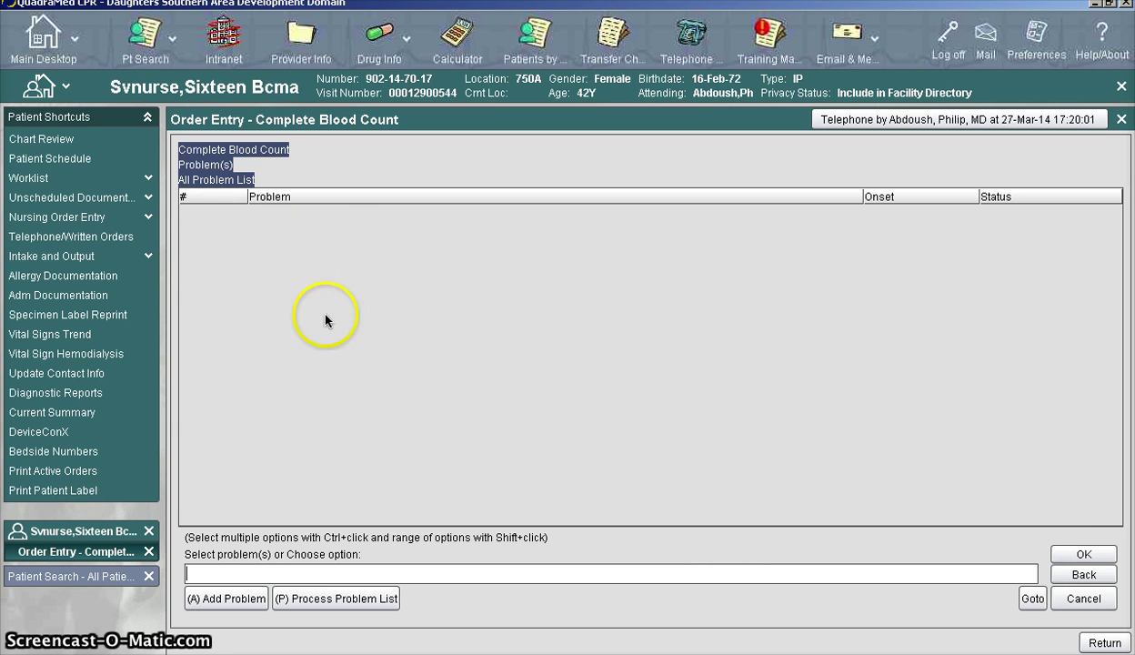
Continue without selecting a problem and set the blood count's frequency to tomorrow AM collection.
click(1085, 554)
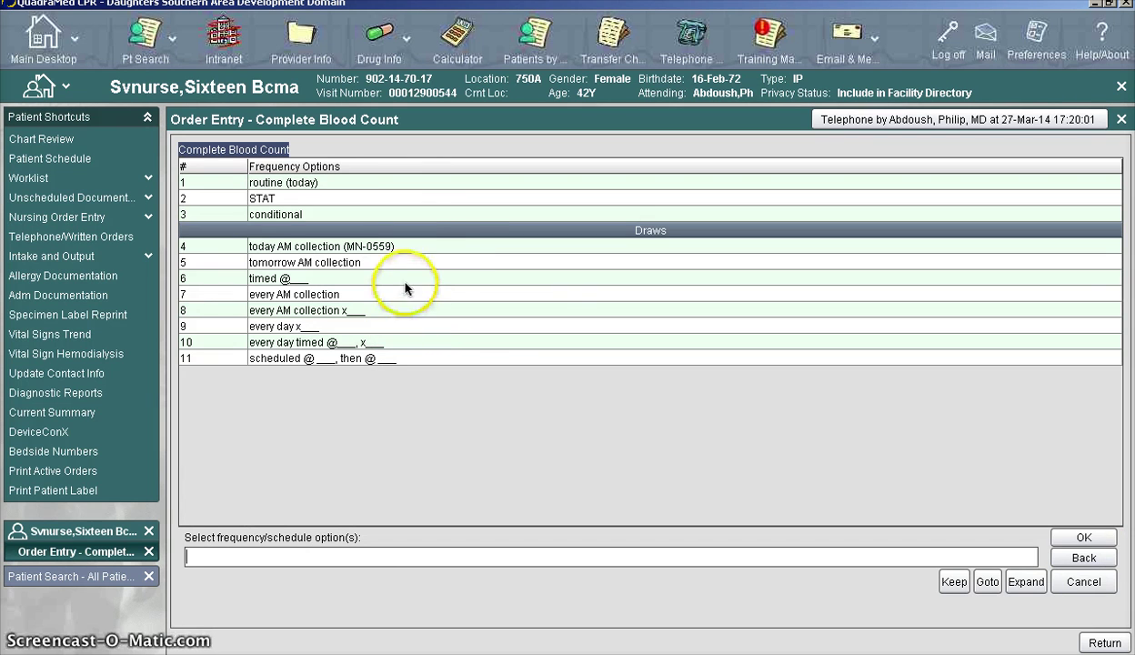
double_click(421, 248)
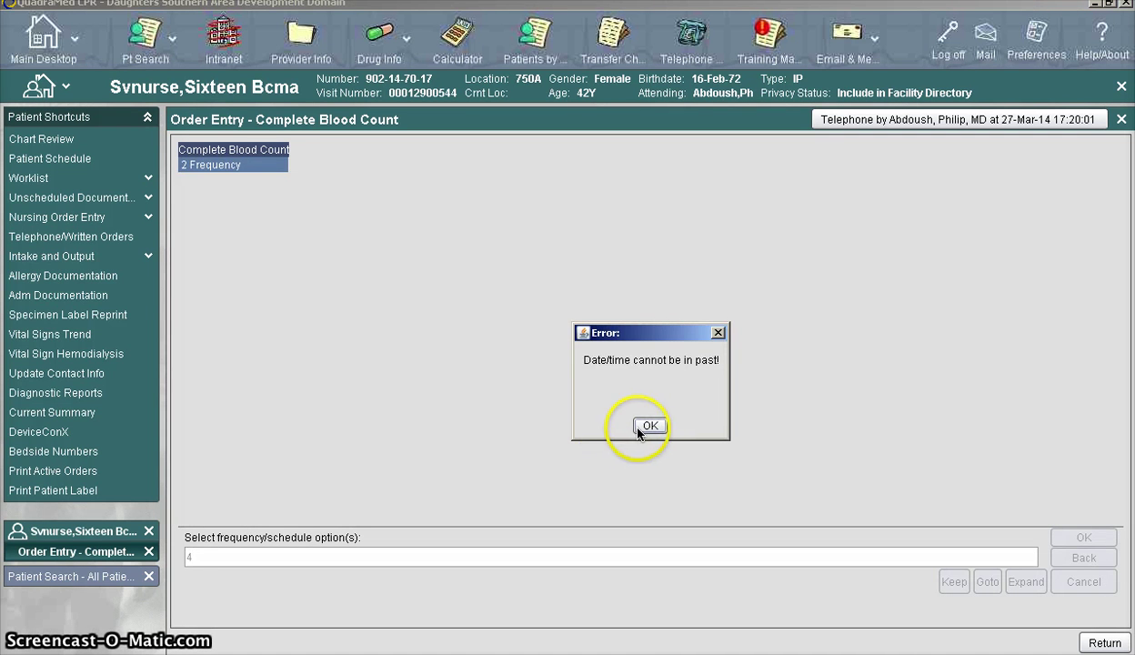
click(650, 427)
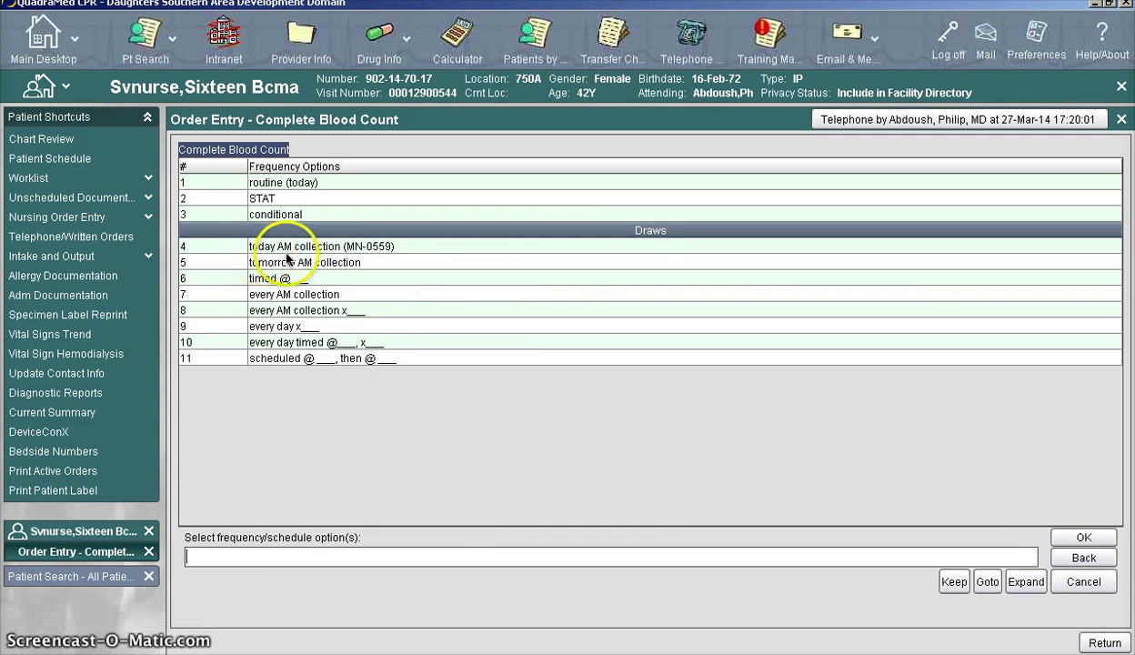
double_click(369, 264)
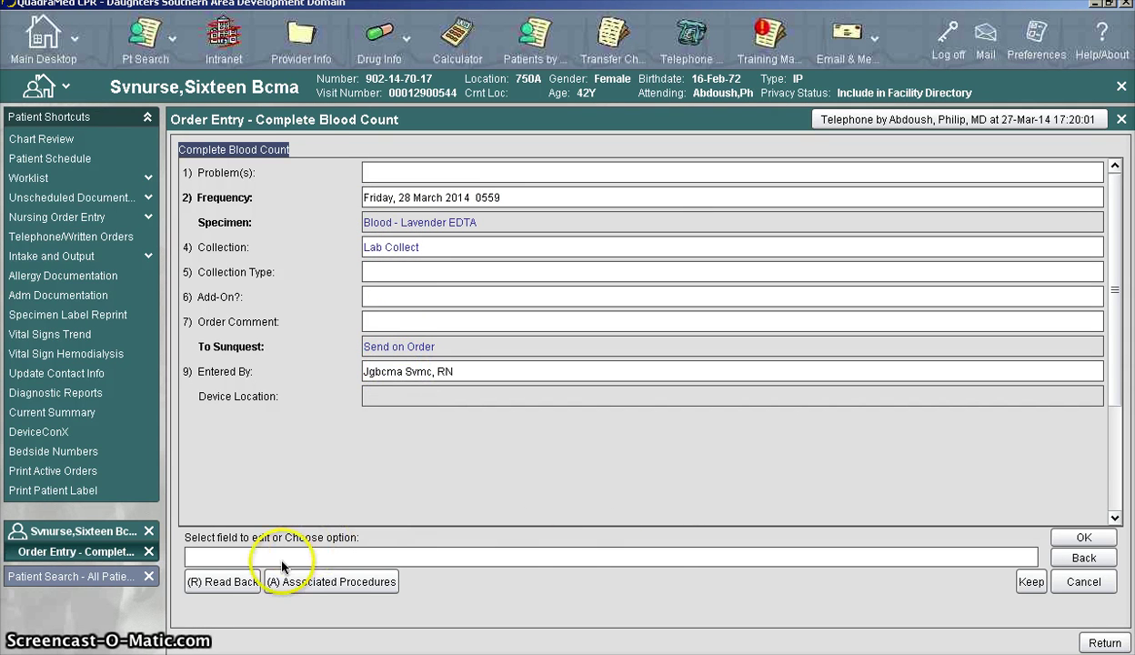
Mark the Complete Blood Count telephone order as read back and accept it from the order summary.
click(235, 587)
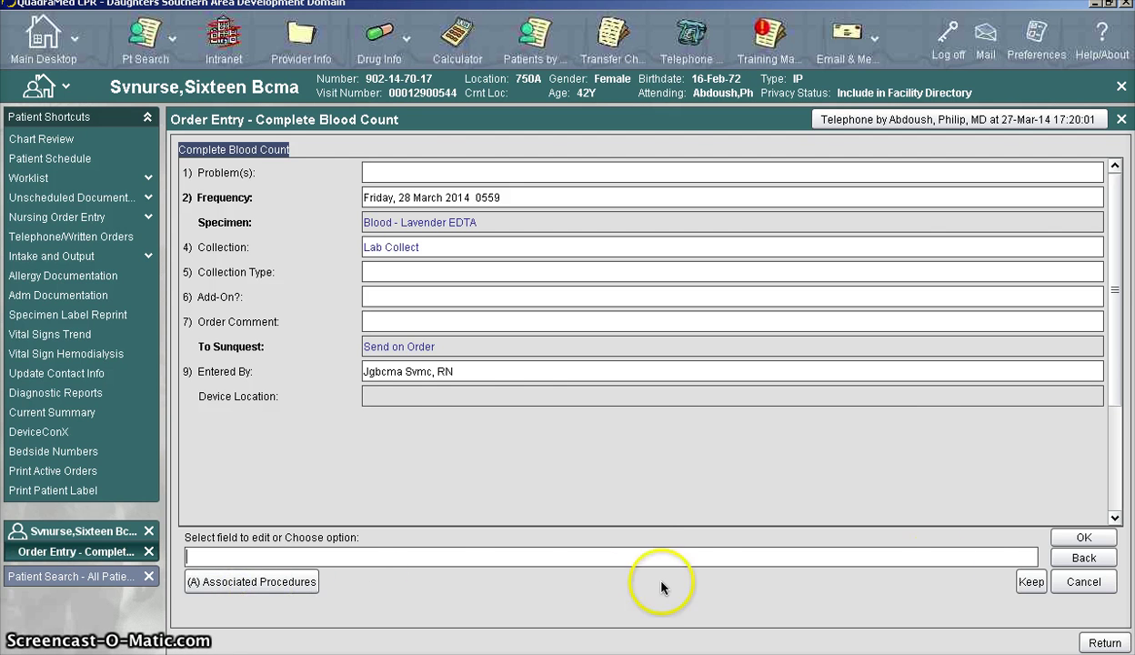
click(1083, 537)
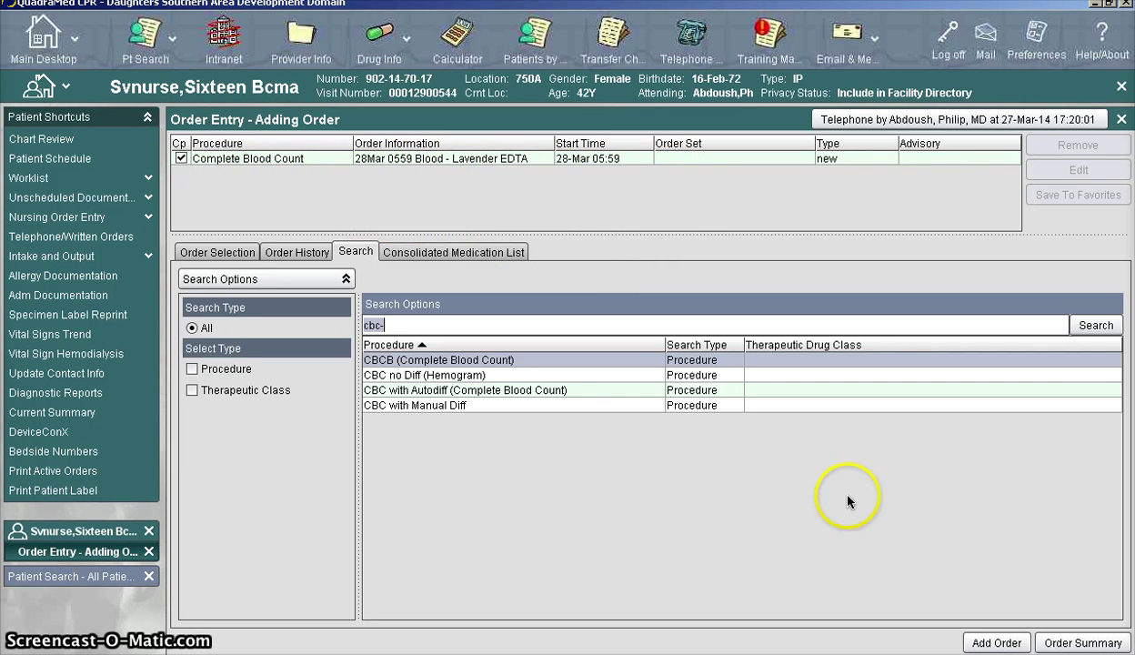
click(1077, 644)
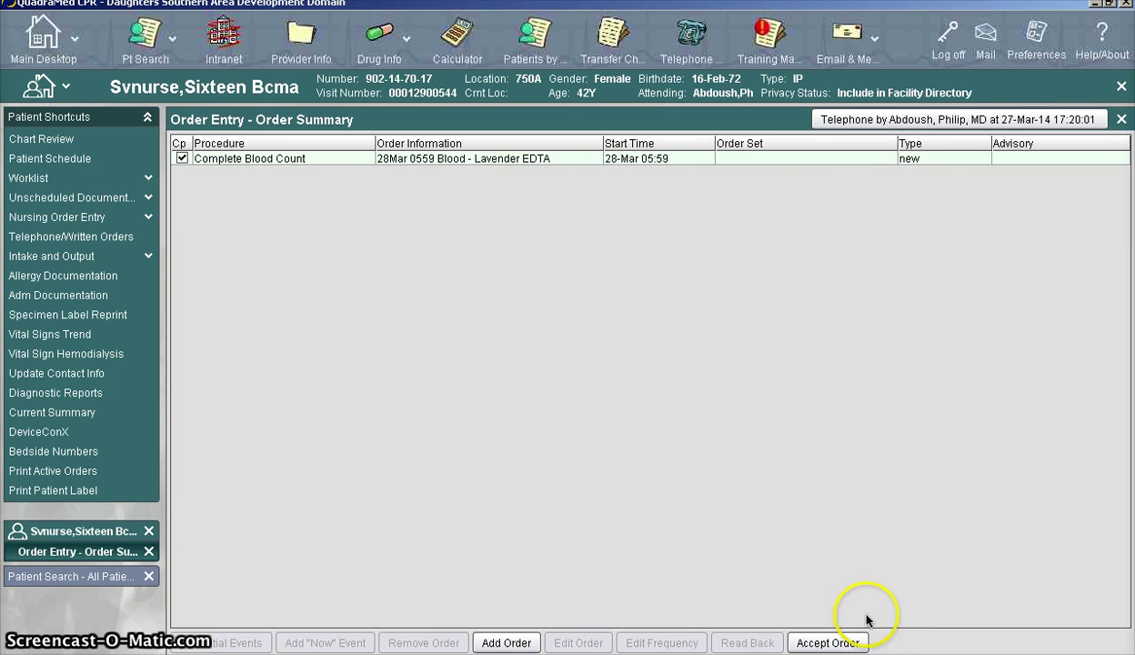
click(841, 641)
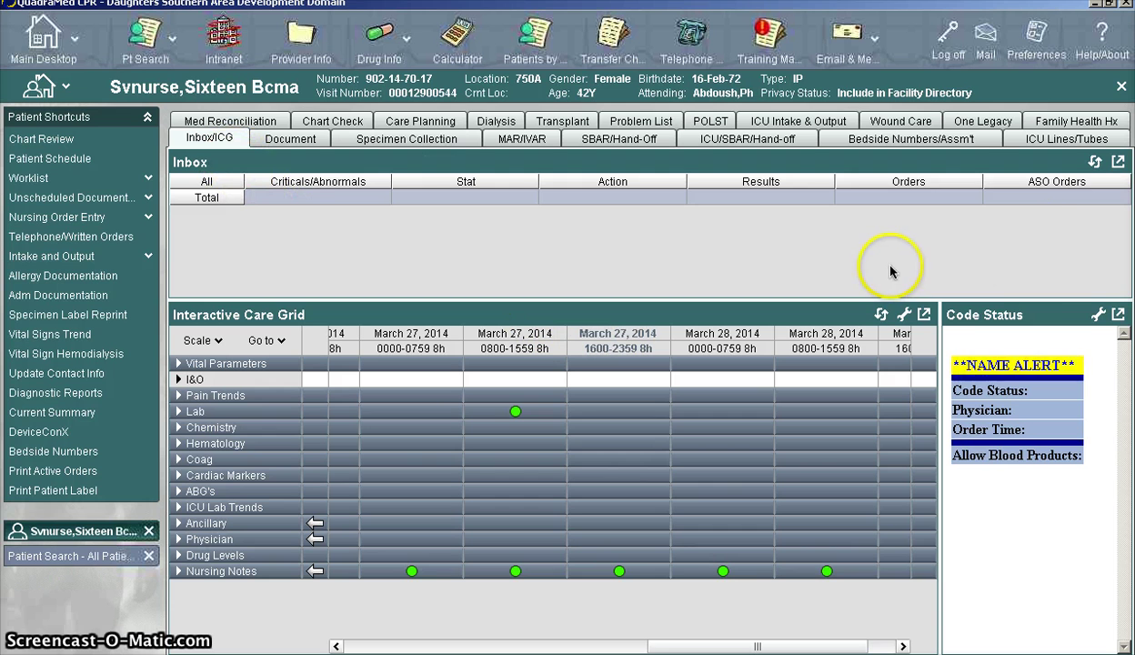
Refresh the patient's inbox, open all orders awaiting review, and sign/review them together.
click(1097, 168)
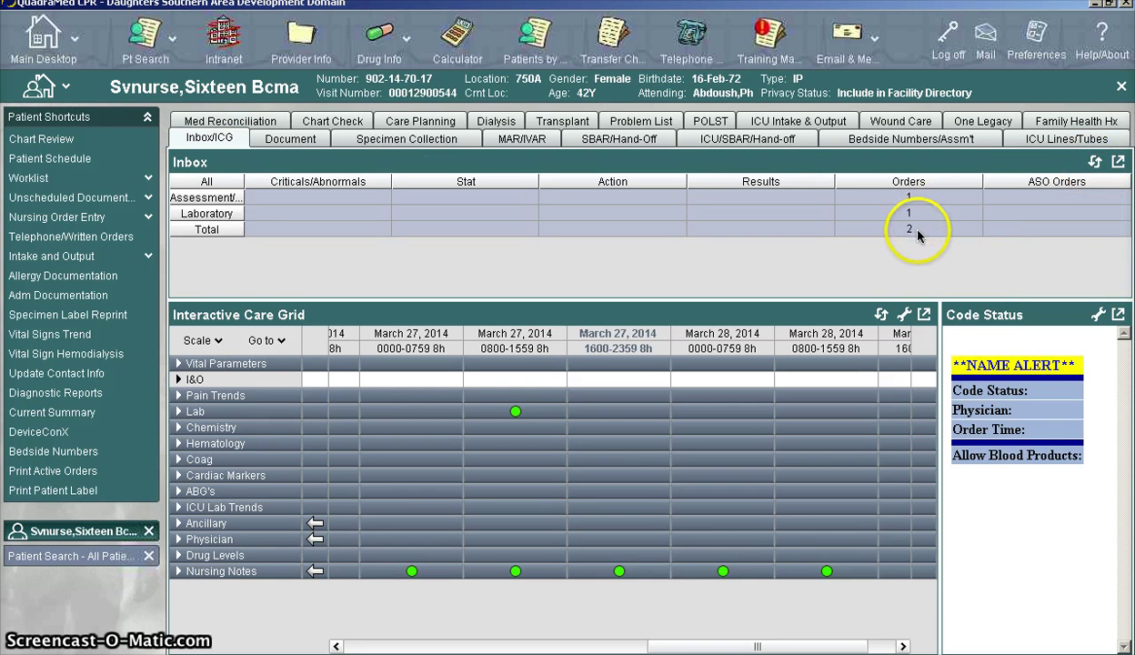
click(916, 233)
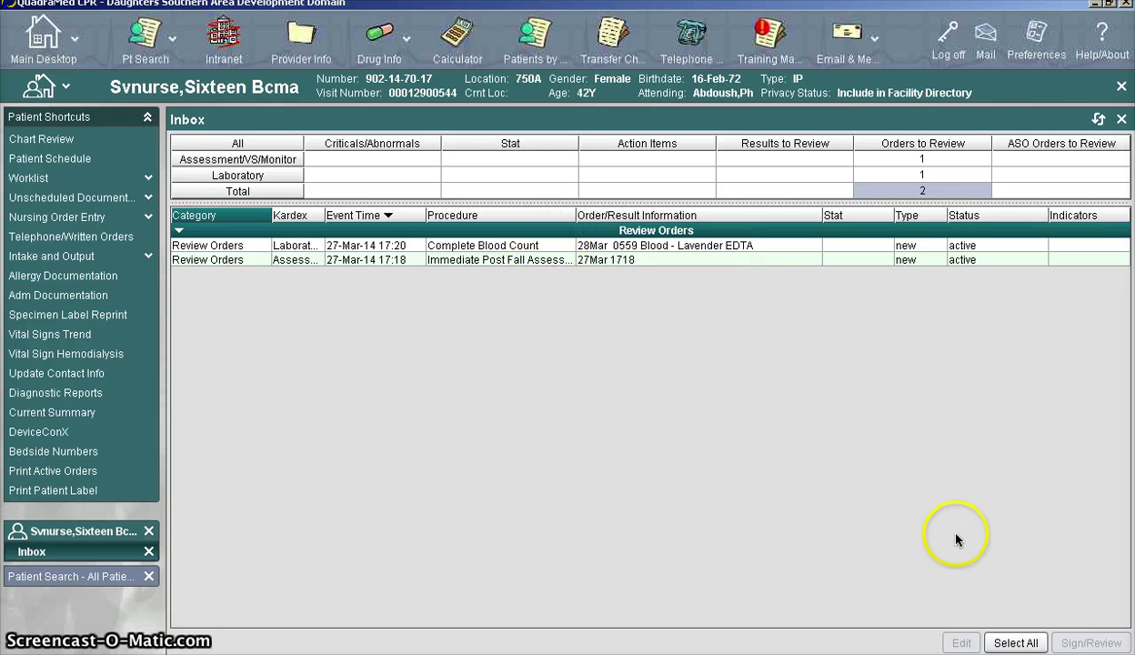
click(1019, 643)
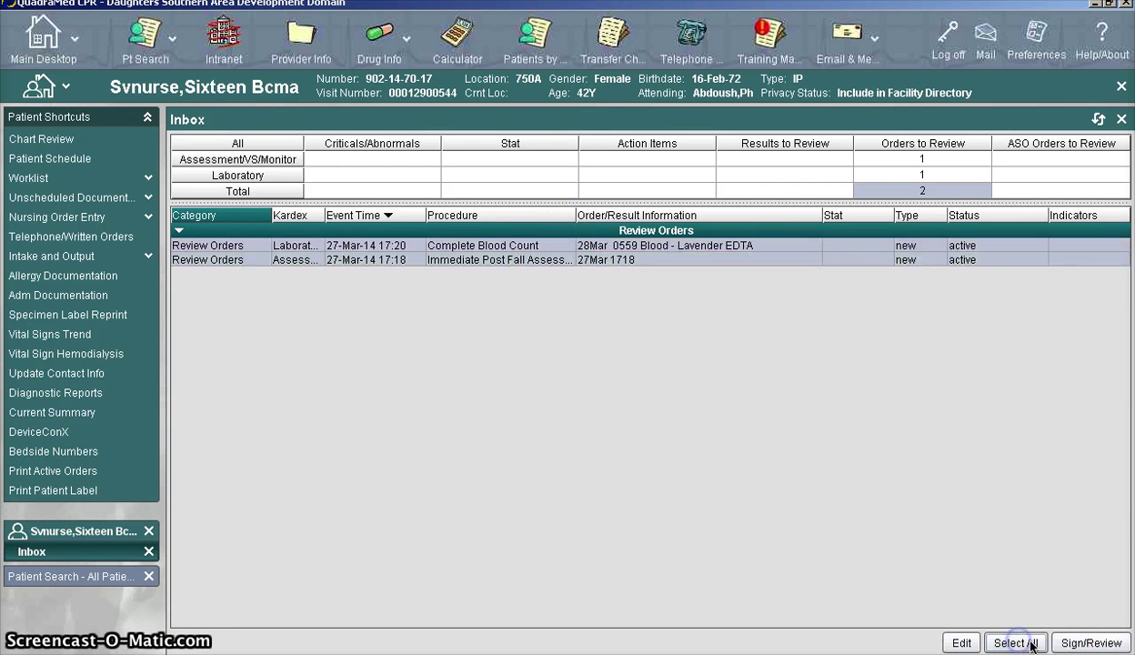
click(1082, 643)
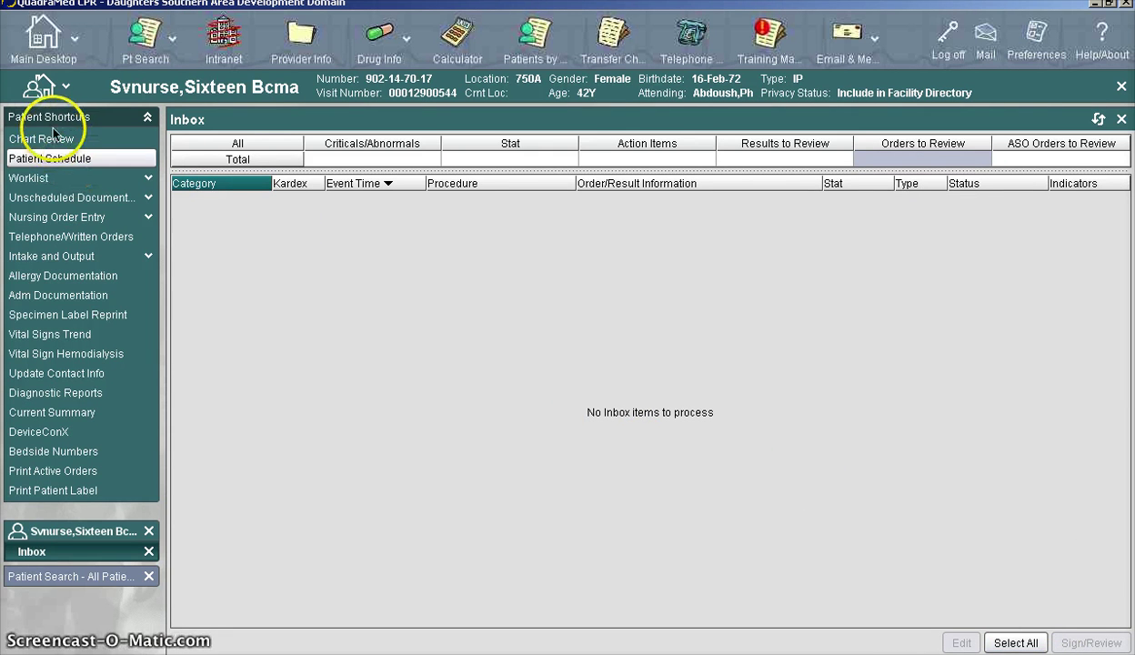
Return to the patient's home view, open the I&O Display, and dismiss the message.
click(42, 87)
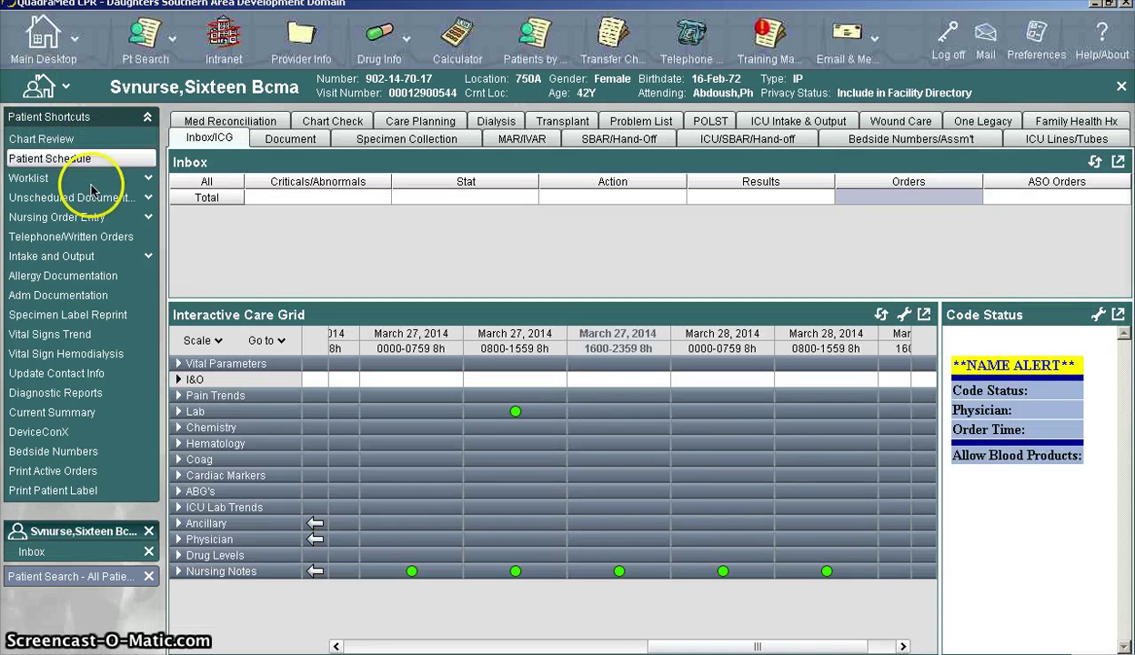
click(149, 257)
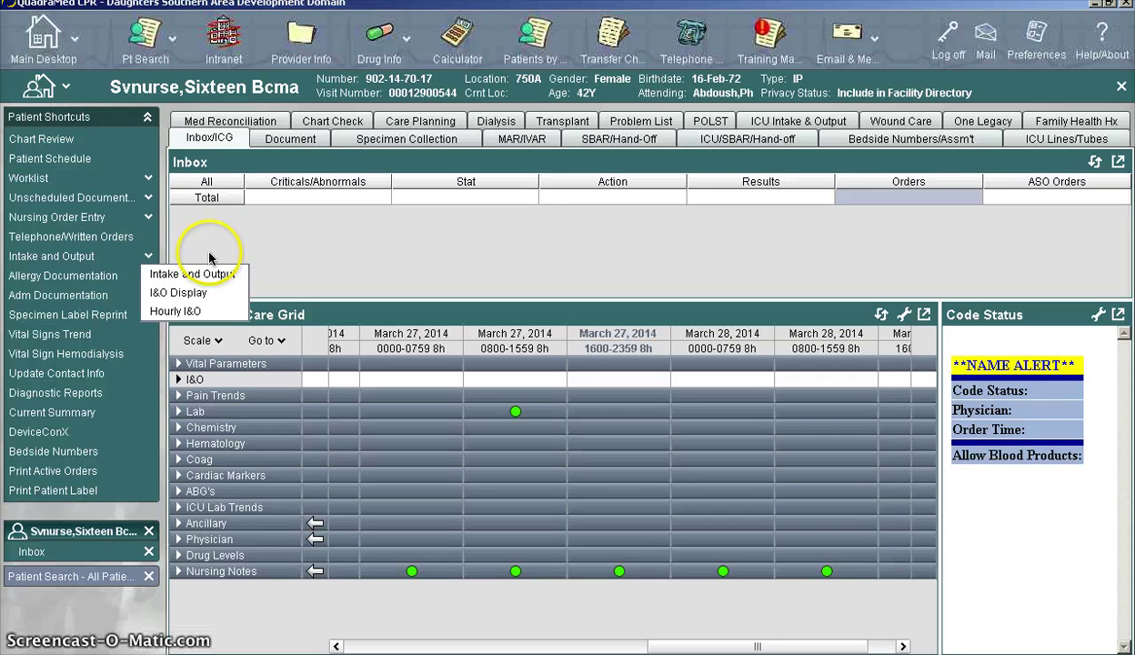
click(194, 295)
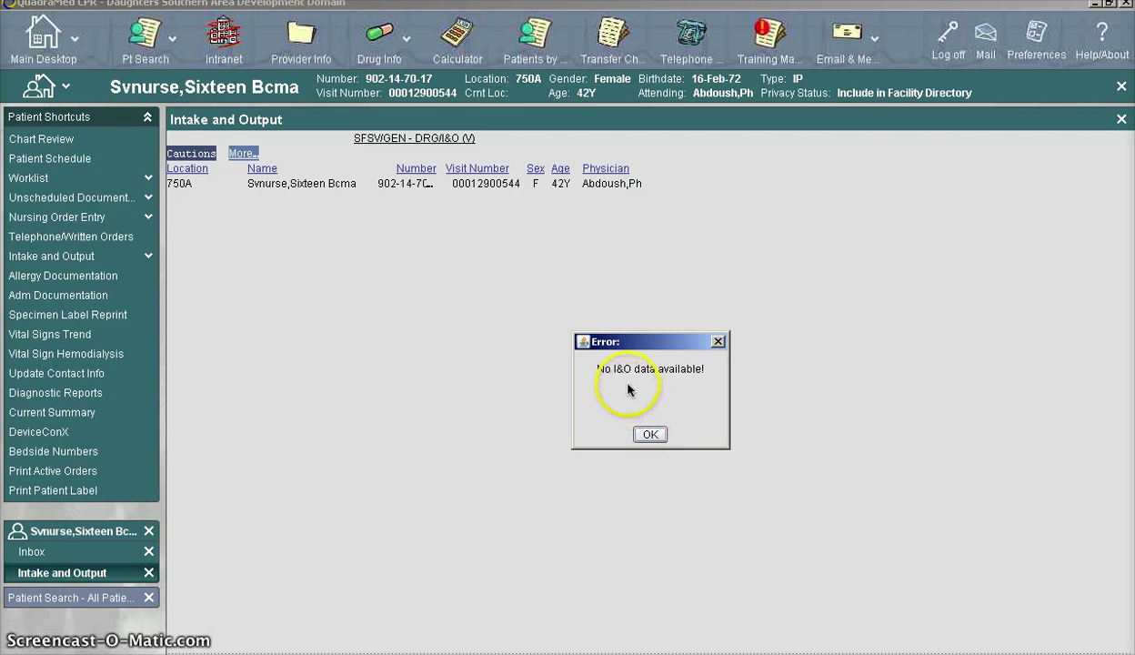
click(650, 435)
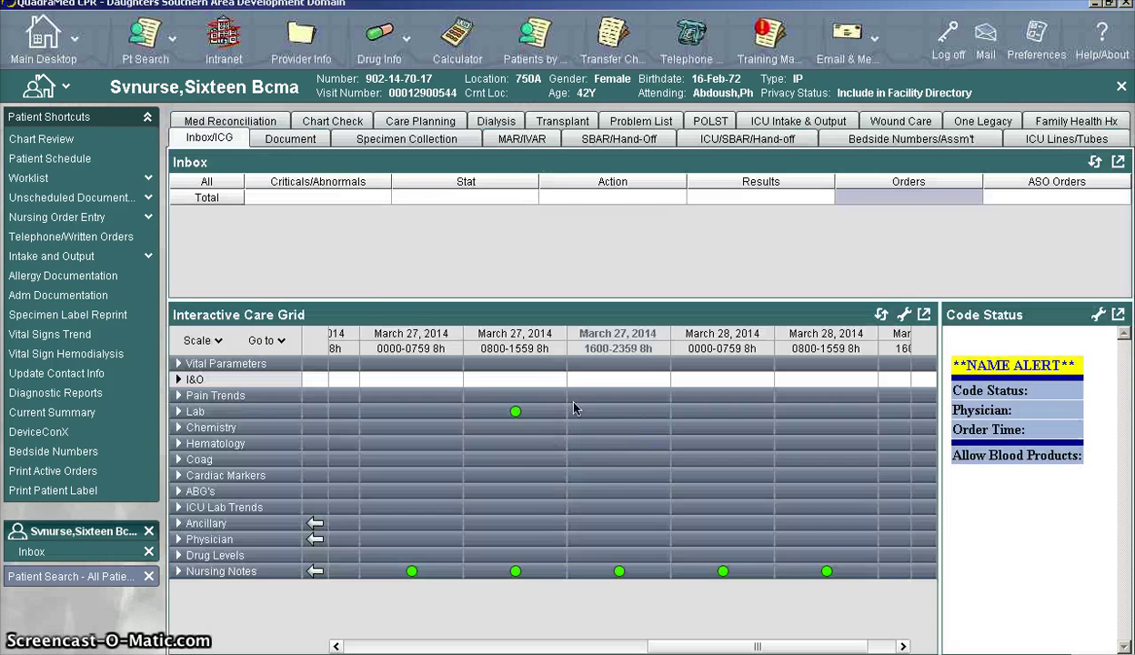
Start an unscheduled Intake and Output entry with "now" as the date and time performed.
click(148, 257)
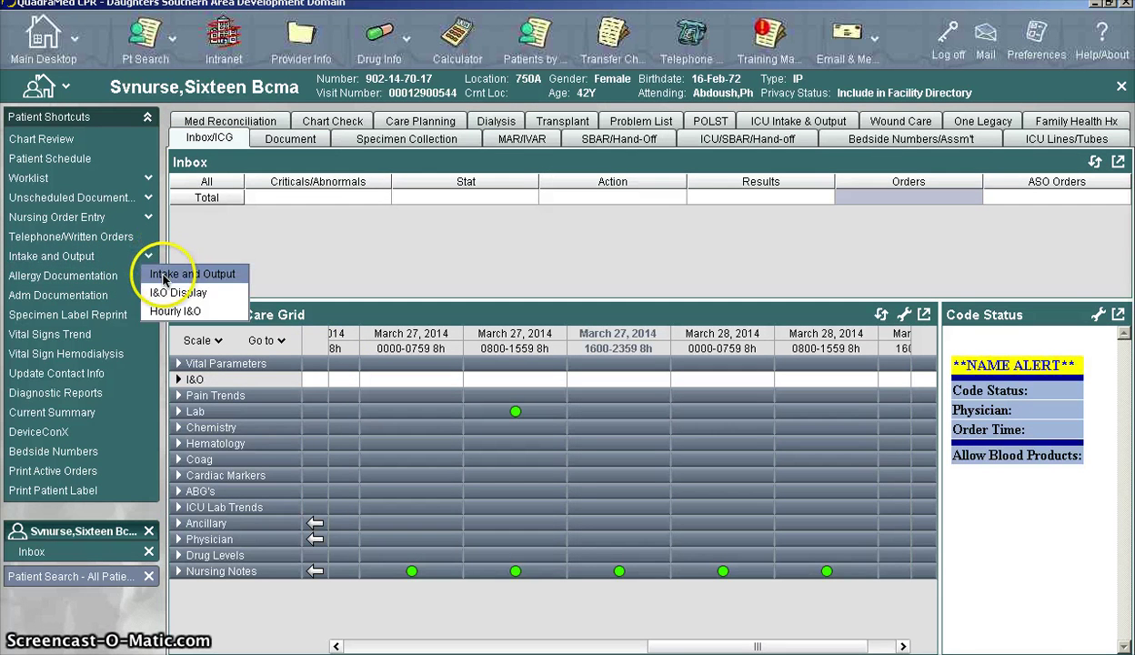
click(182, 277)
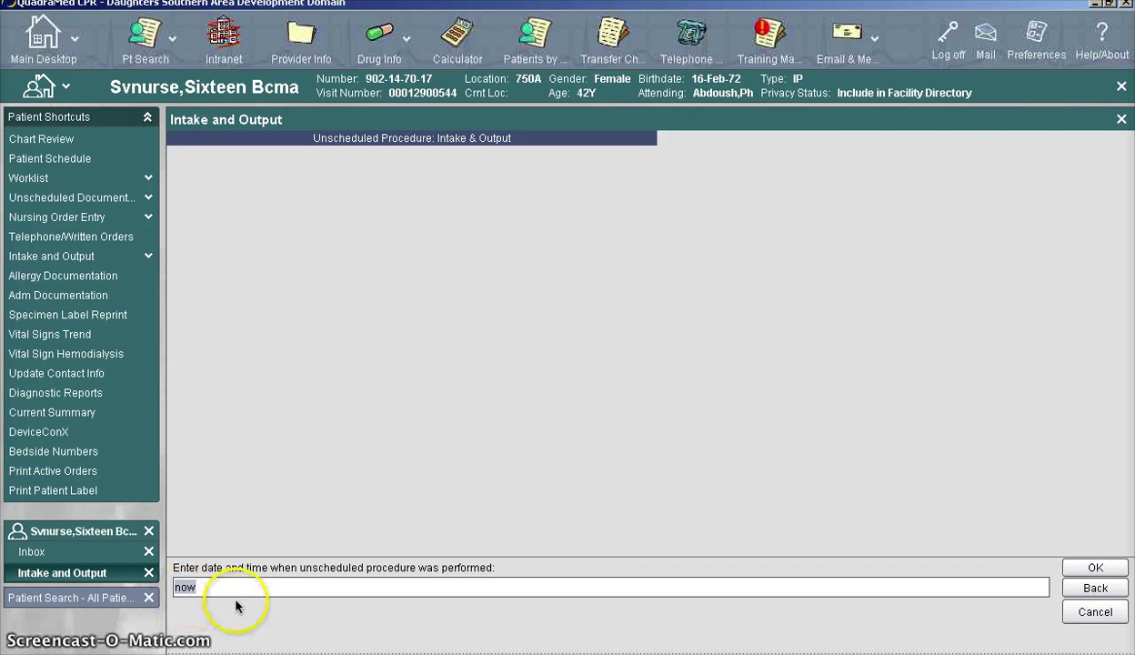
key(End)
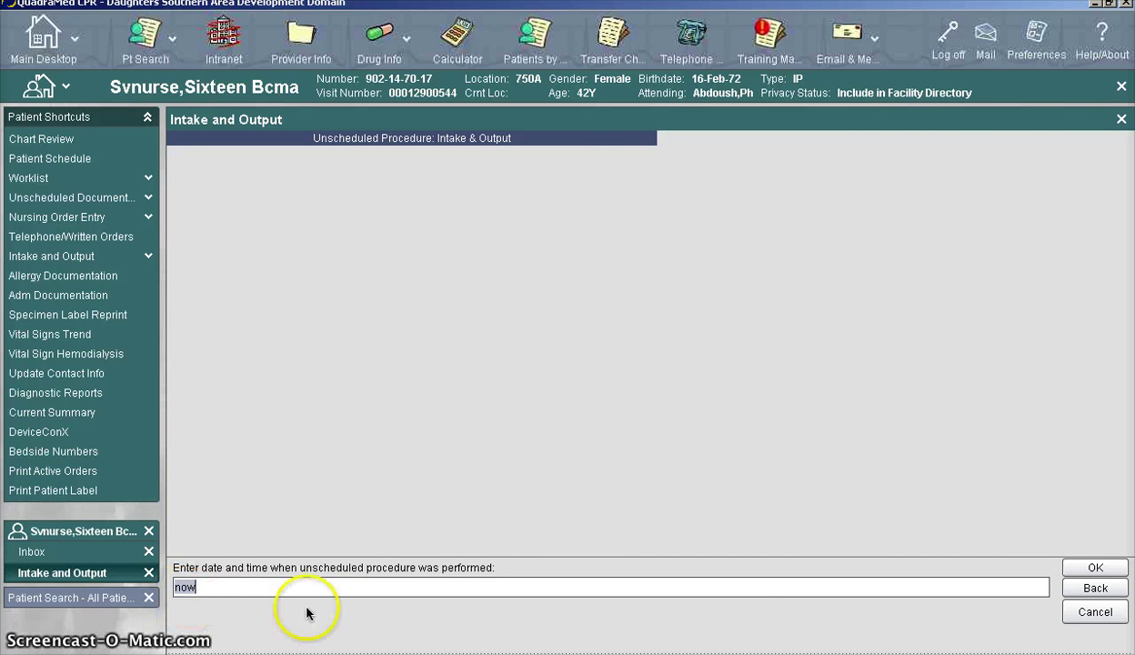
click(1076, 569)
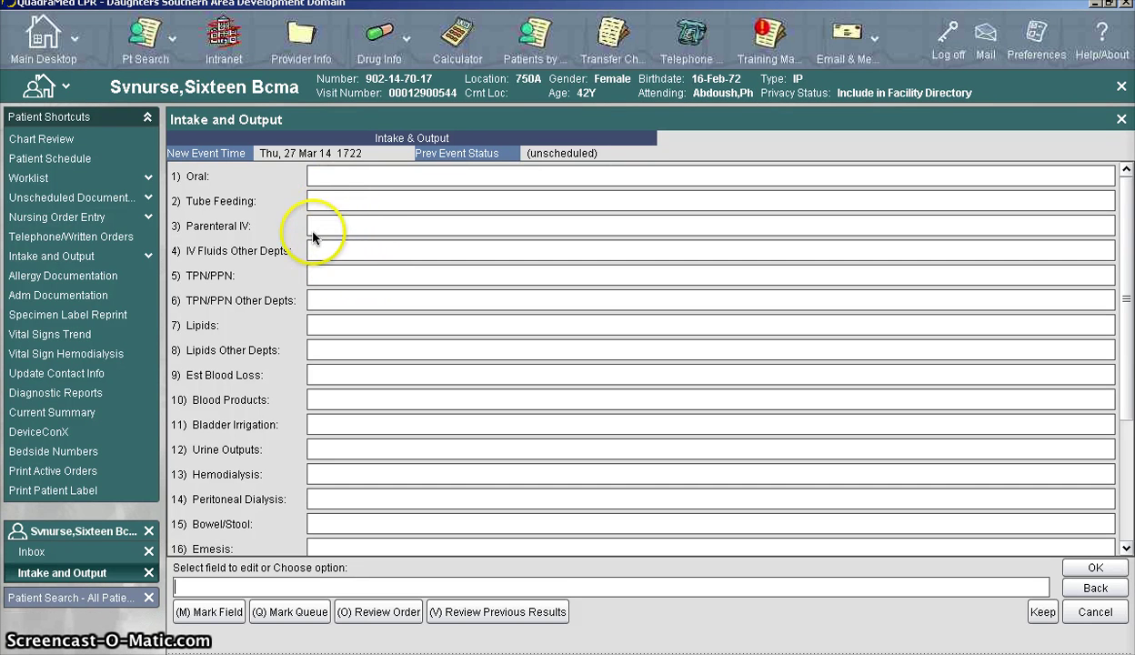
Document an oral intake of 900 mL with clear liquids as the type.
click(337, 177)
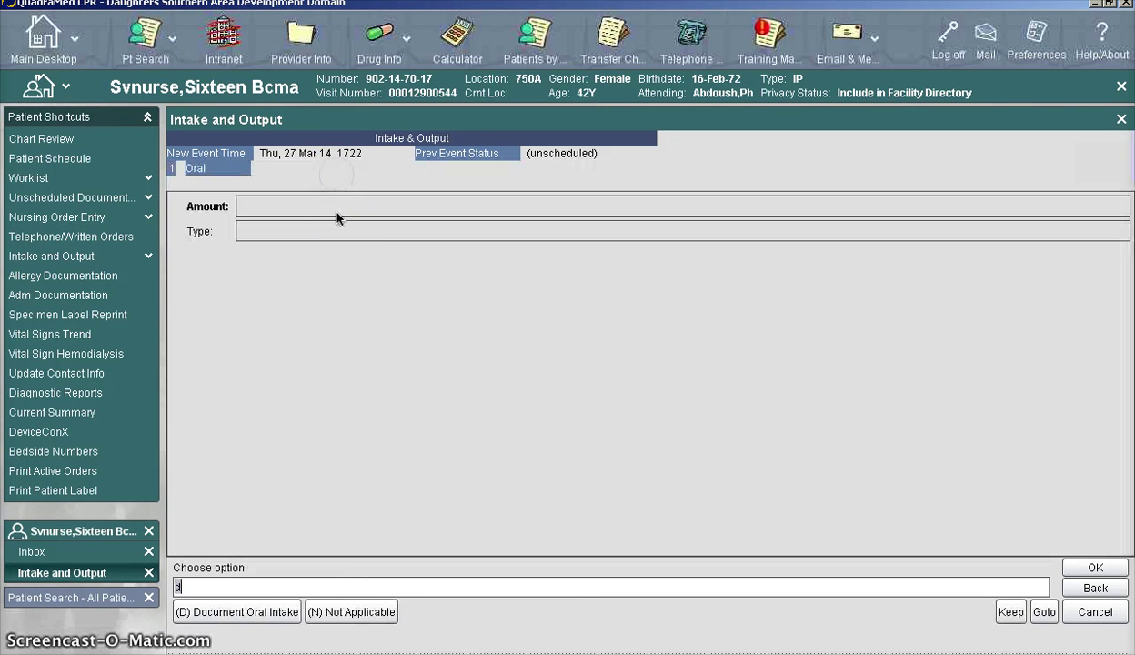
click(267, 615)
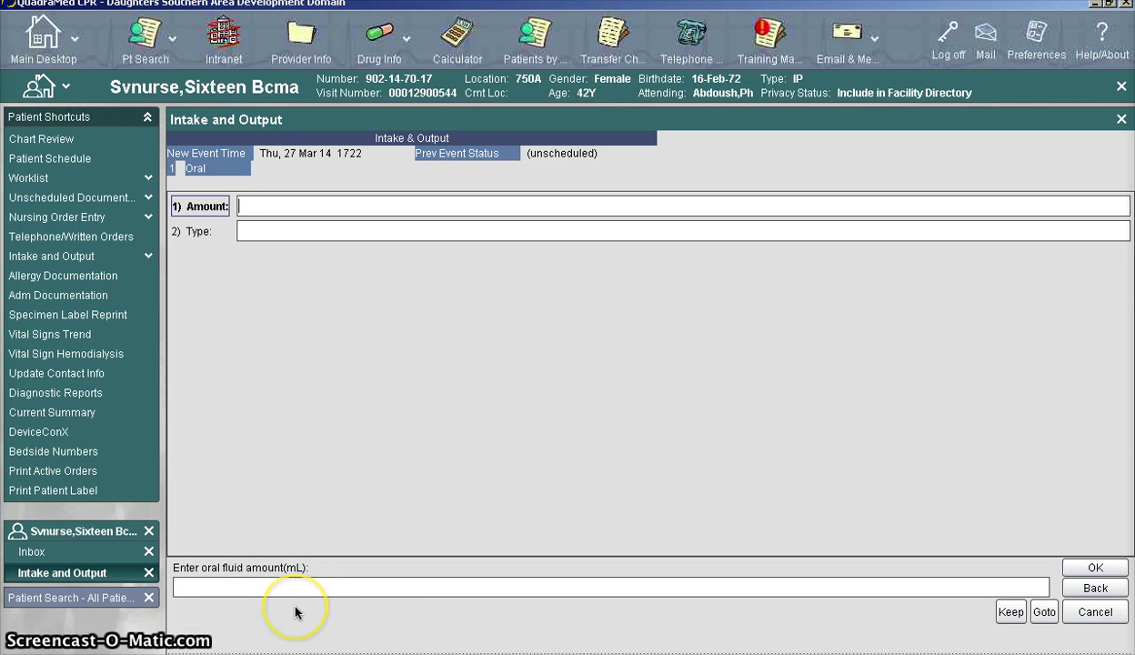
text(900)
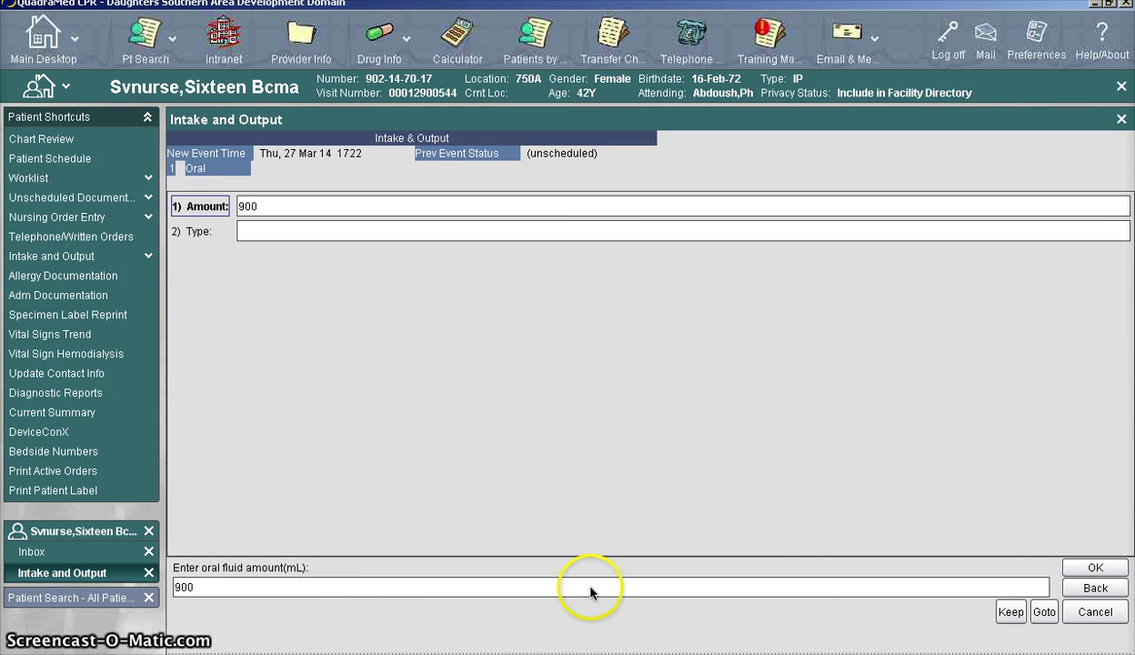
click(1075, 567)
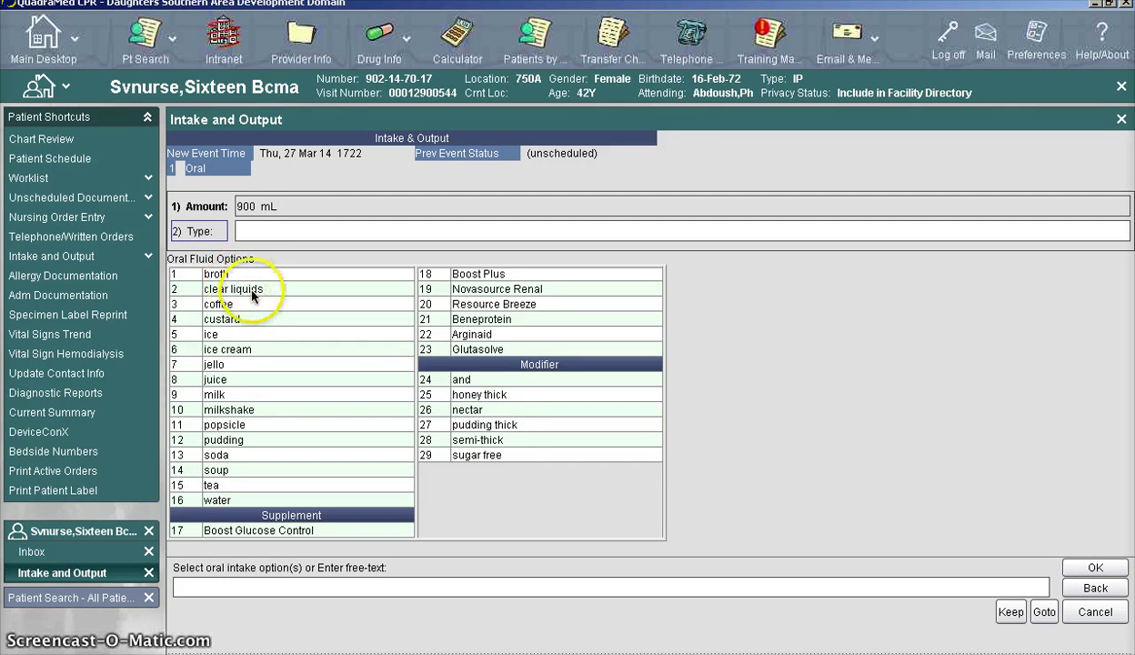
click(247, 290)
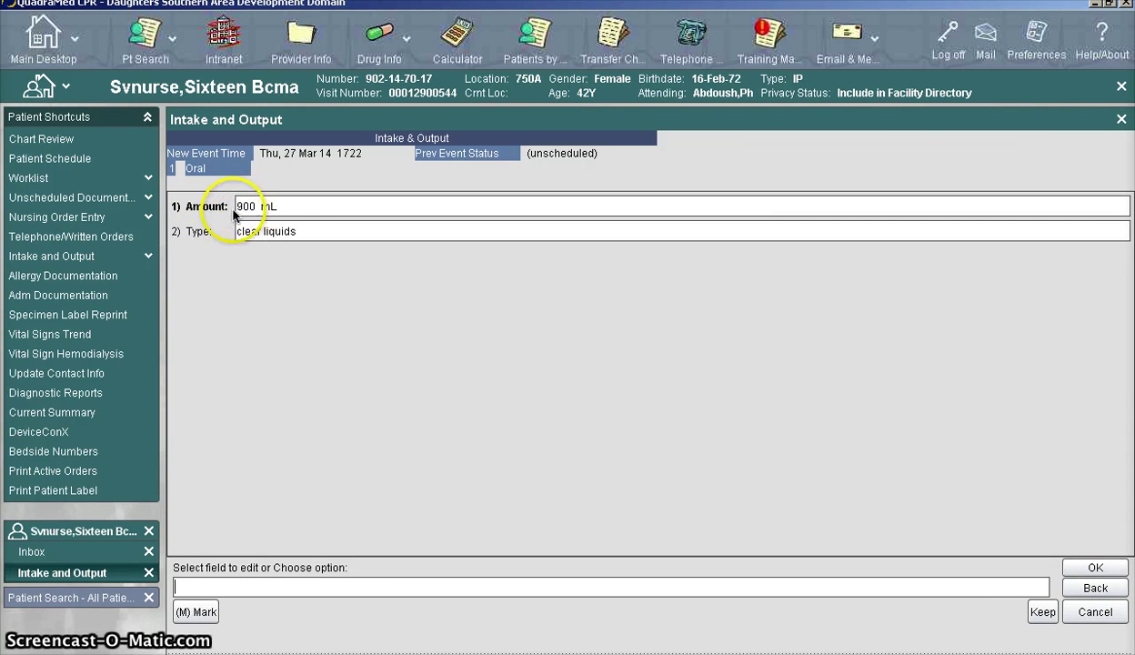
Confirm the oral intake without adding another, and accept the Intake & Output documentation.
click(1098, 567)
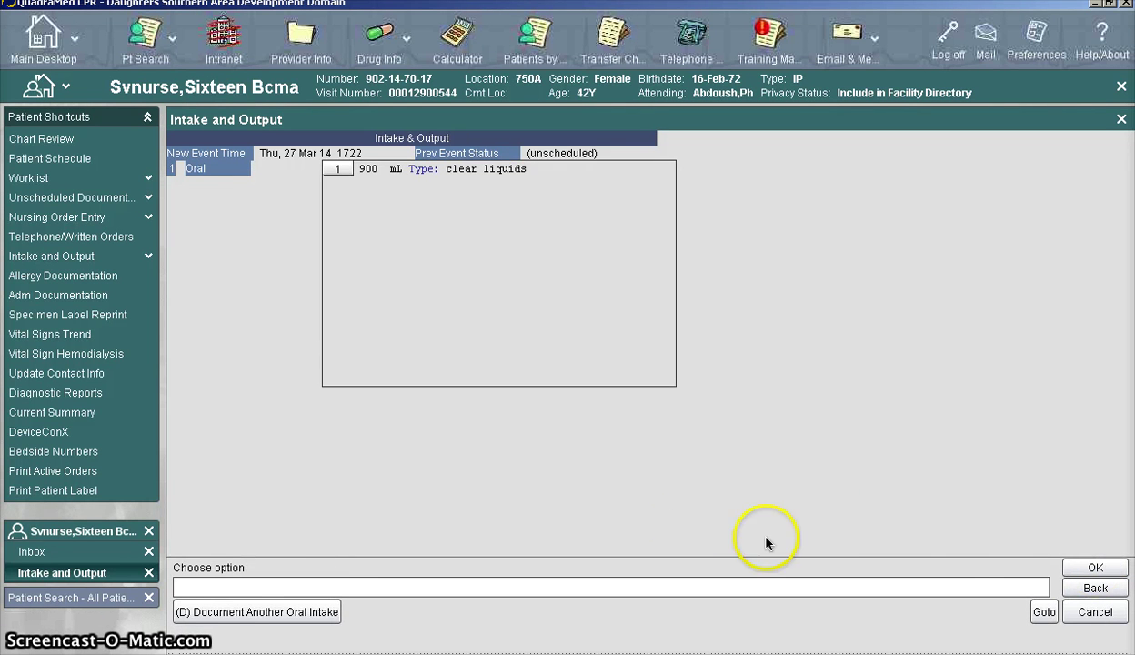
click(1084, 568)
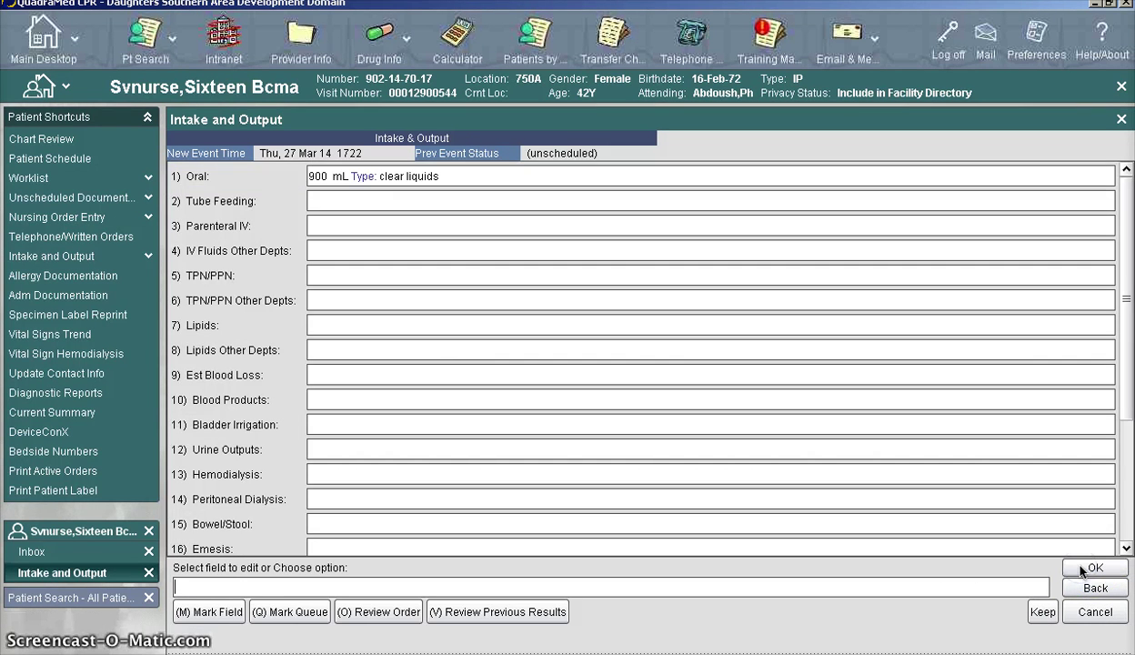
click(1087, 569)
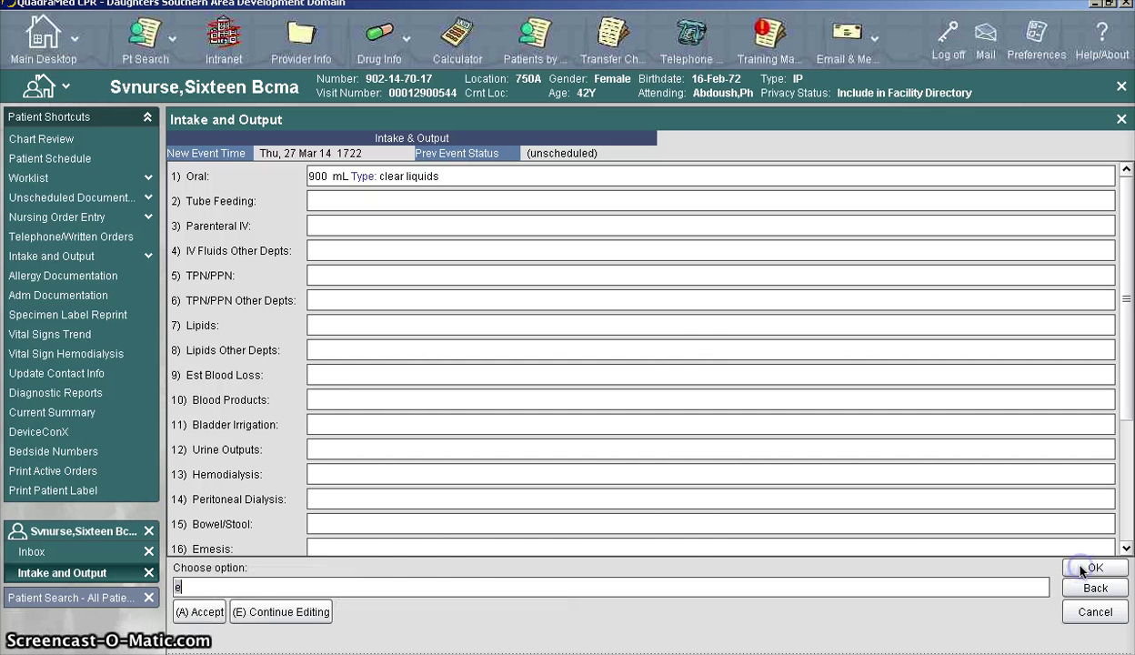
click(202, 611)
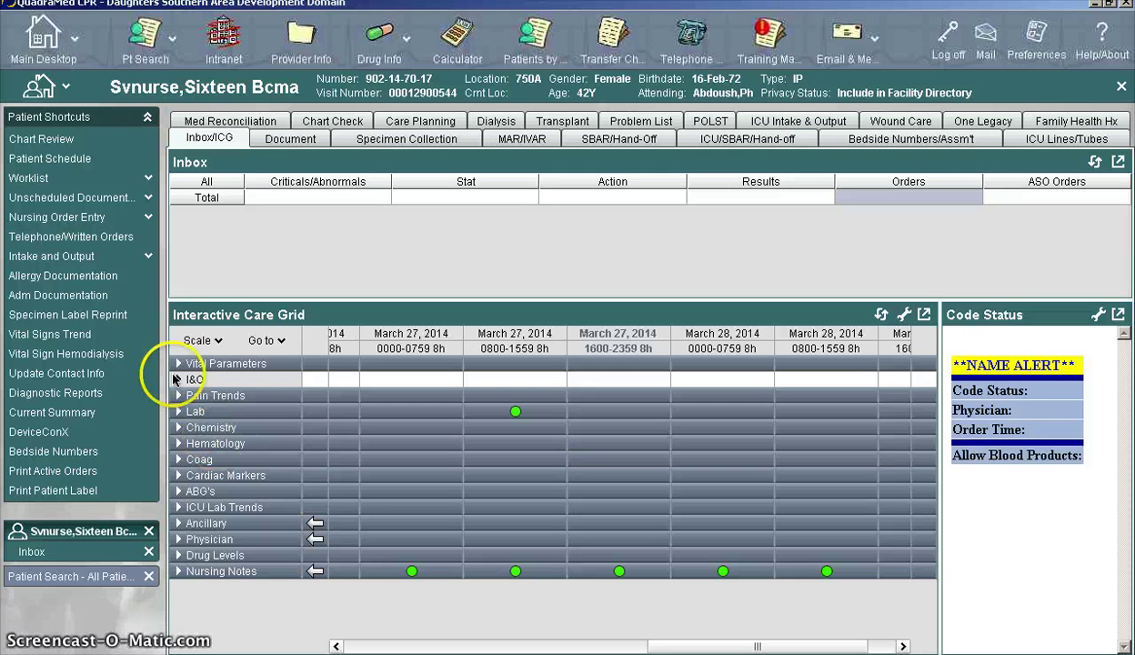
Review the patient's intake and output summary by shift, and open the Diagnostic Reports.
click(149, 260)
click(168, 272)
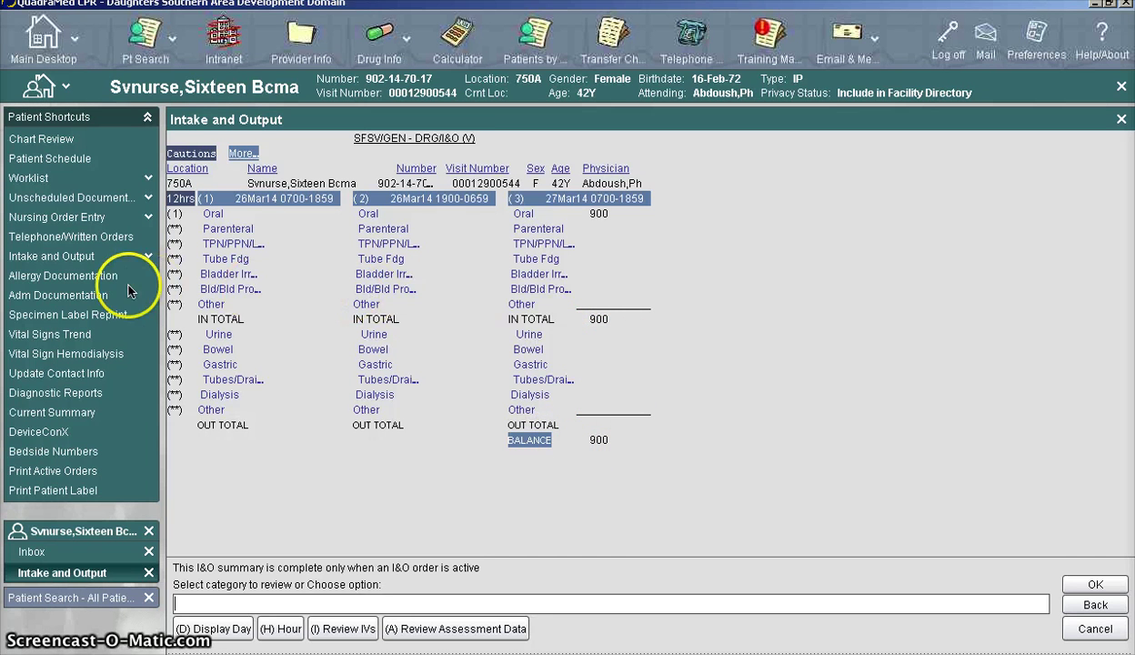
click(57, 394)
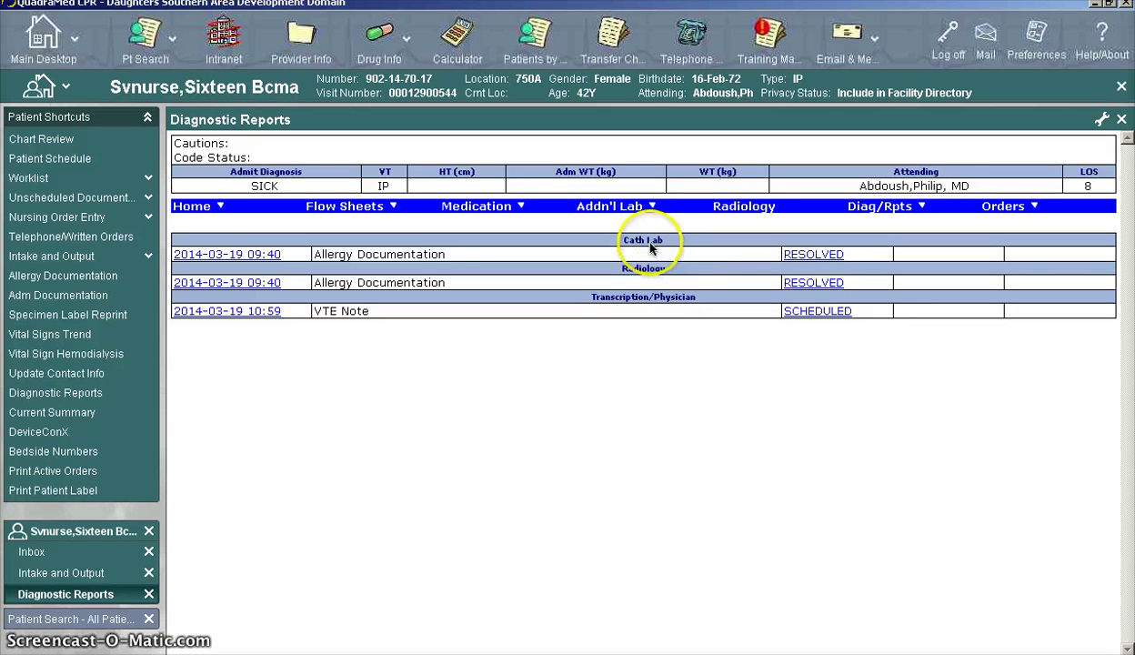
Return to the patient's home view and check the non-blood and blood specimen collection, dismissing the error.
click(41, 88)
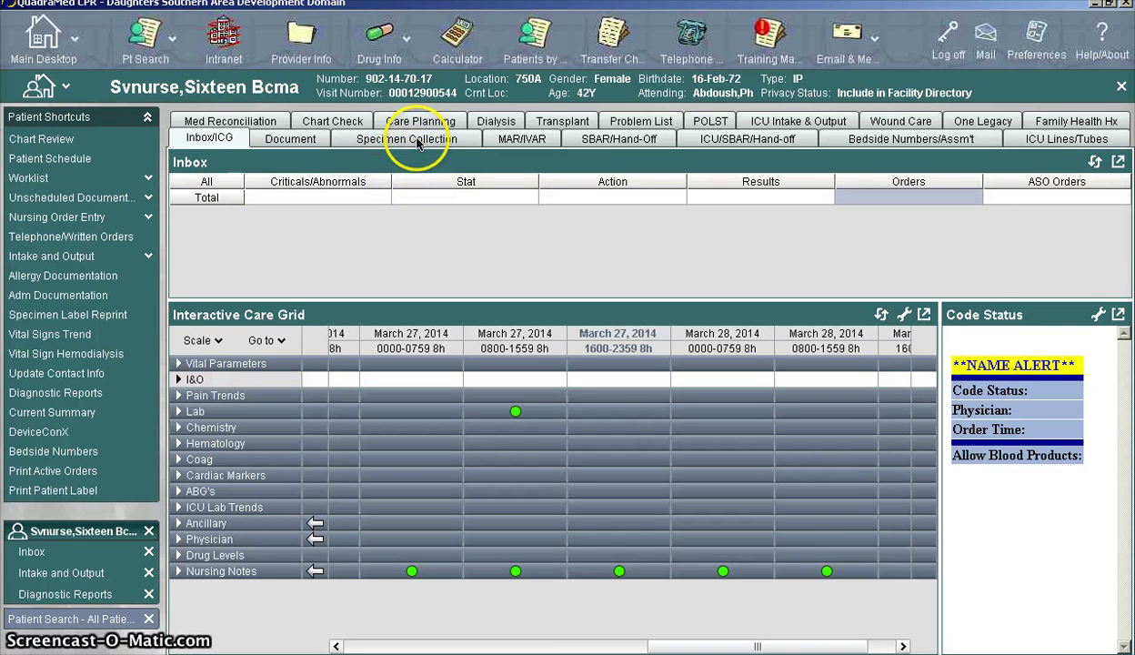
click(417, 141)
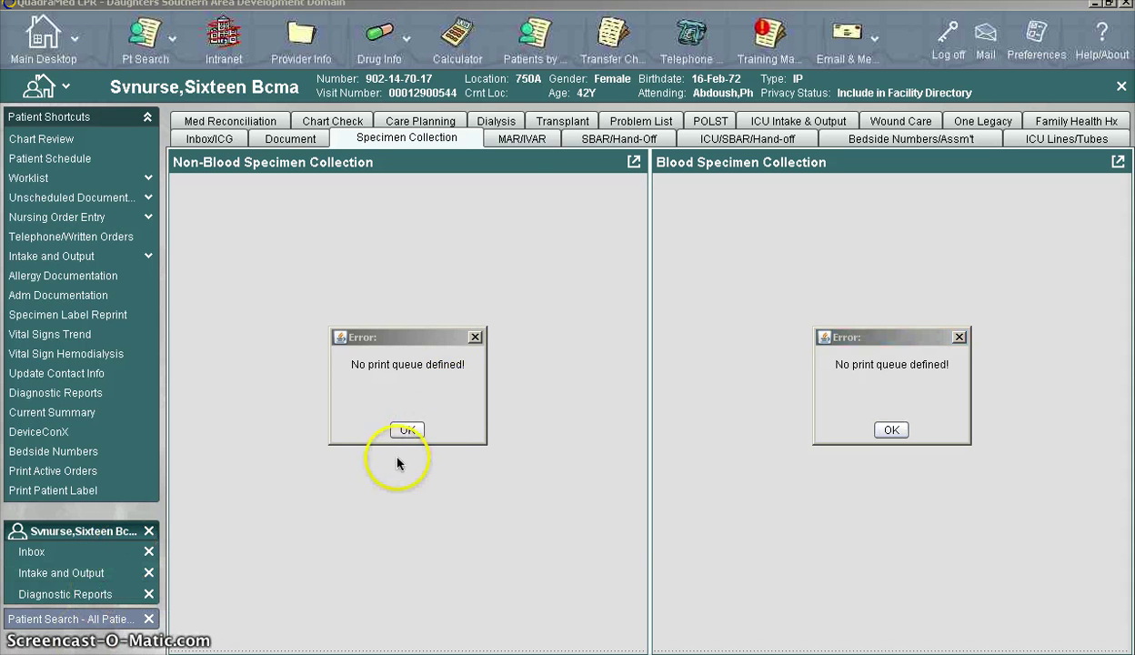
click(408, 430)
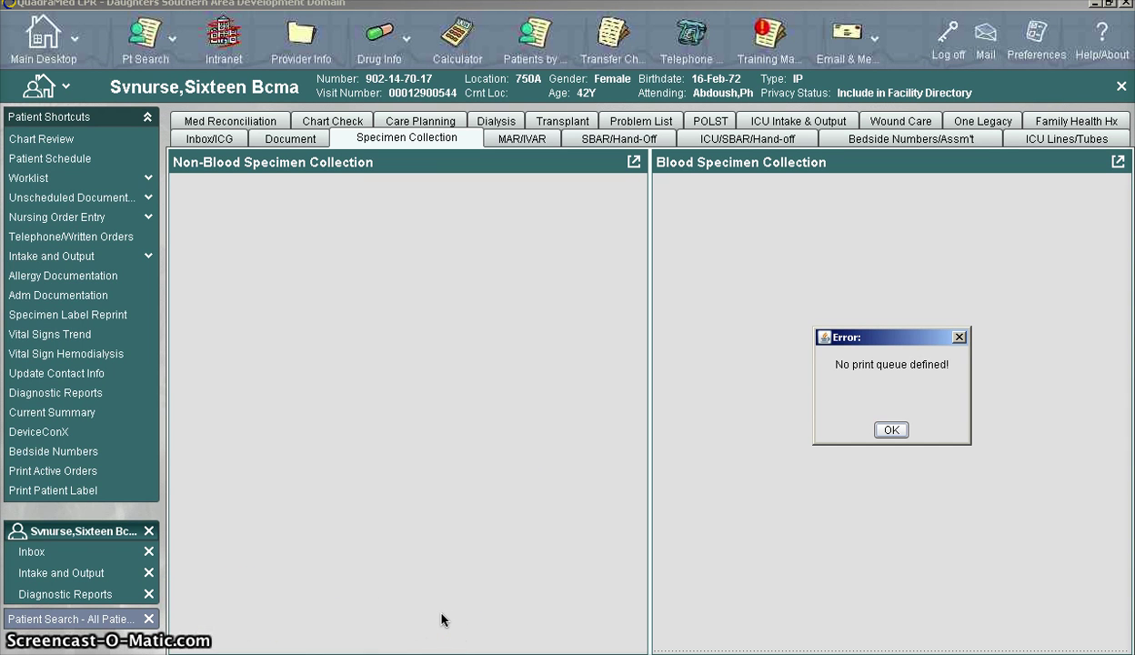
click(397, 607)
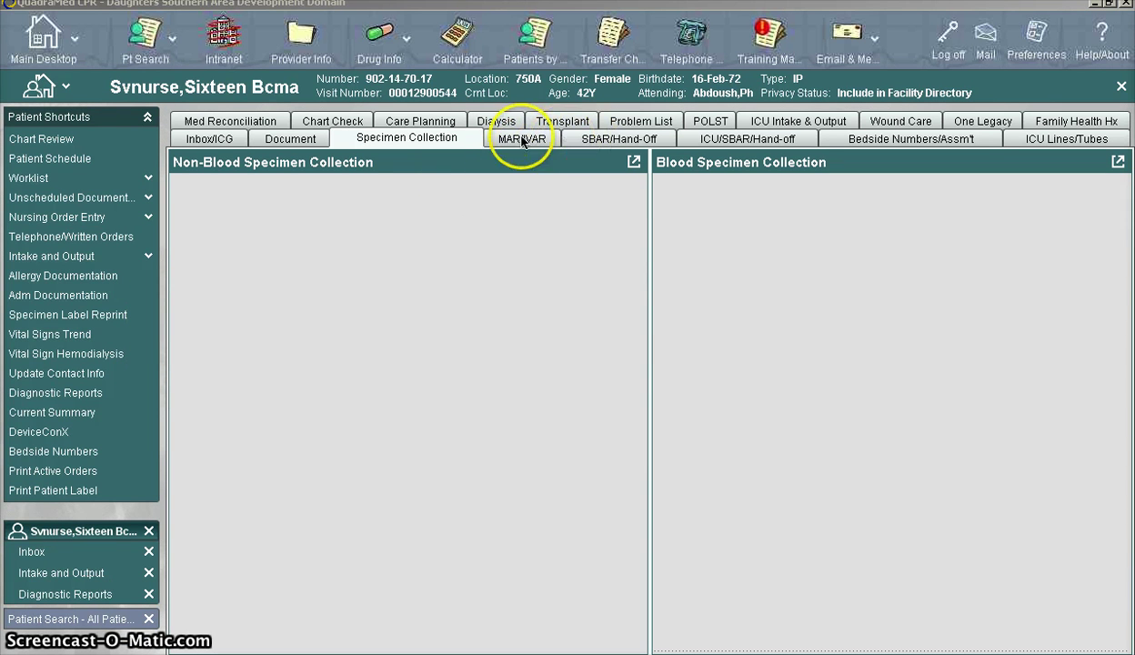
click(39, 88)
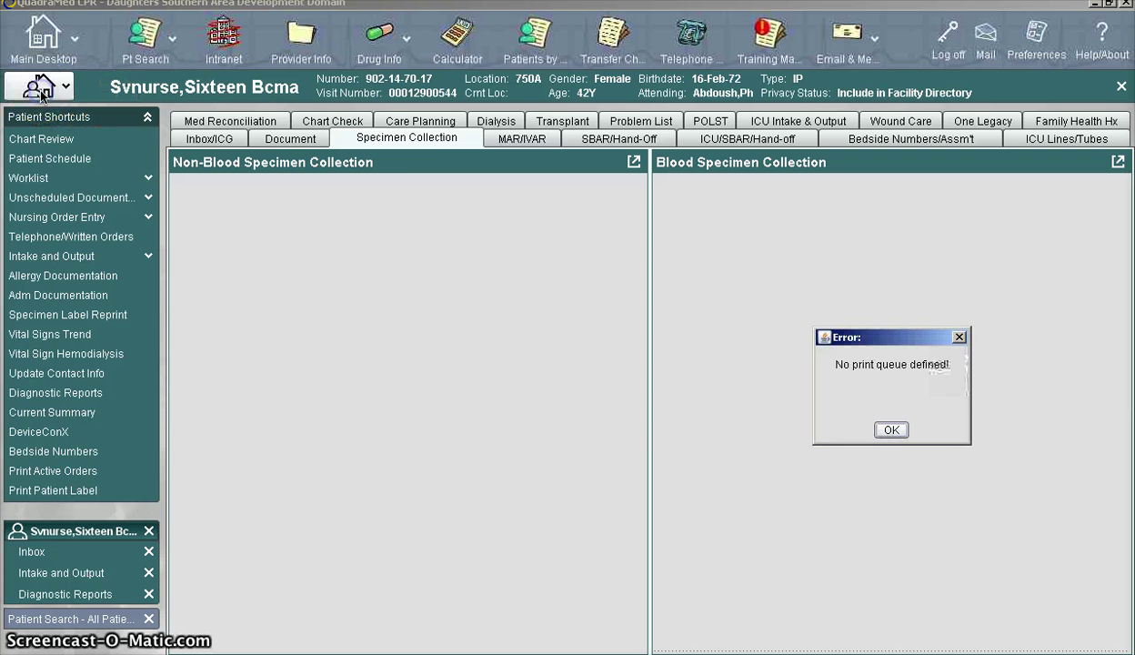
Examine the SBAR/Hand-Off face sheet: admission and health history, patient care info, shift review, ADL/activity and clinical data.
click(615, 143)
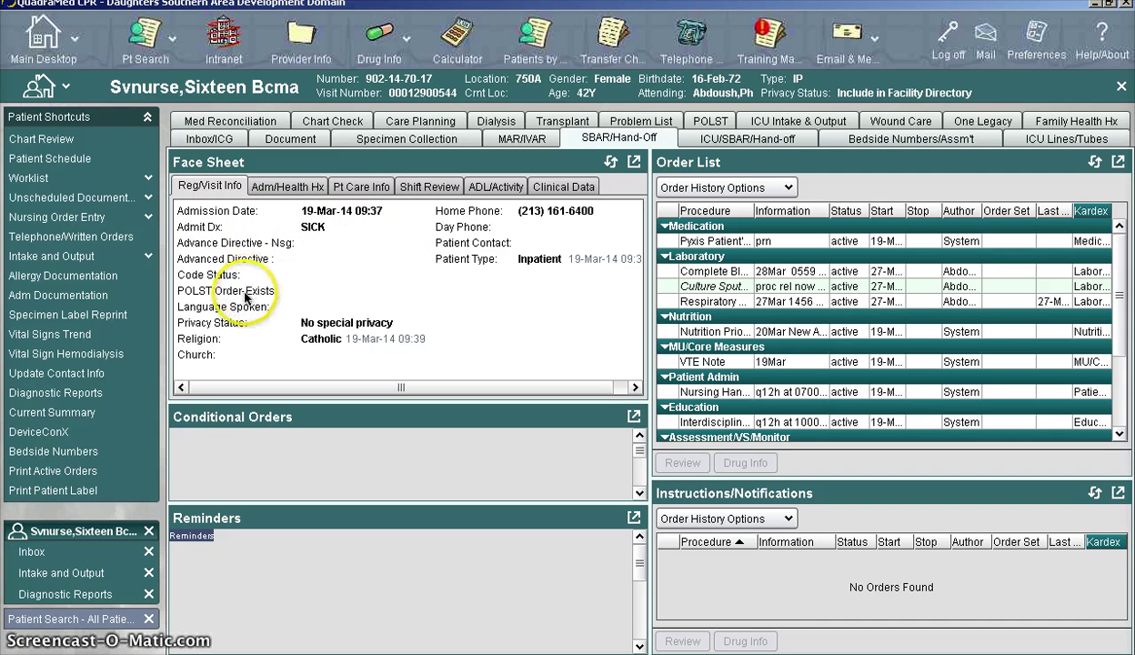
click(285, 189)
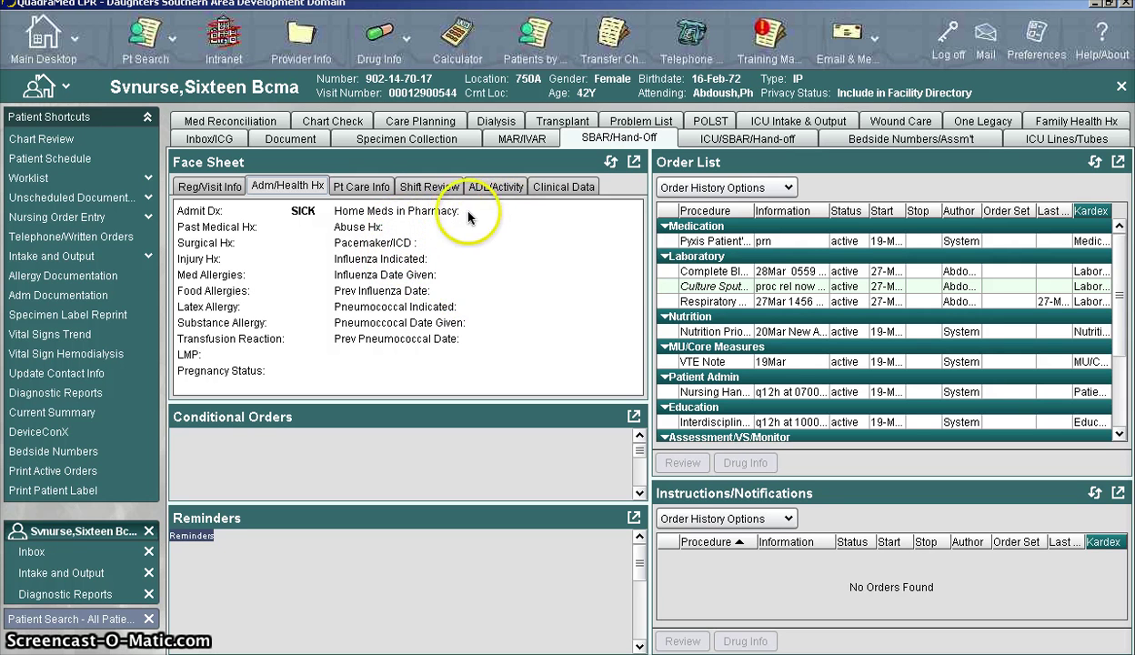
click(364, 186)
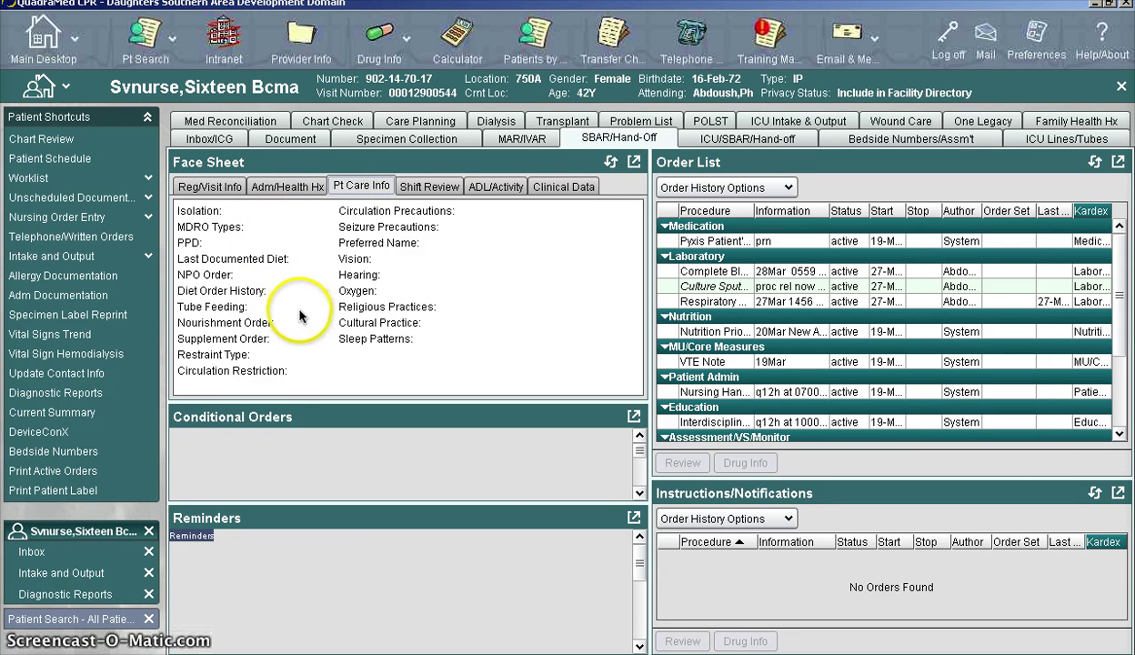
click(429, 187)
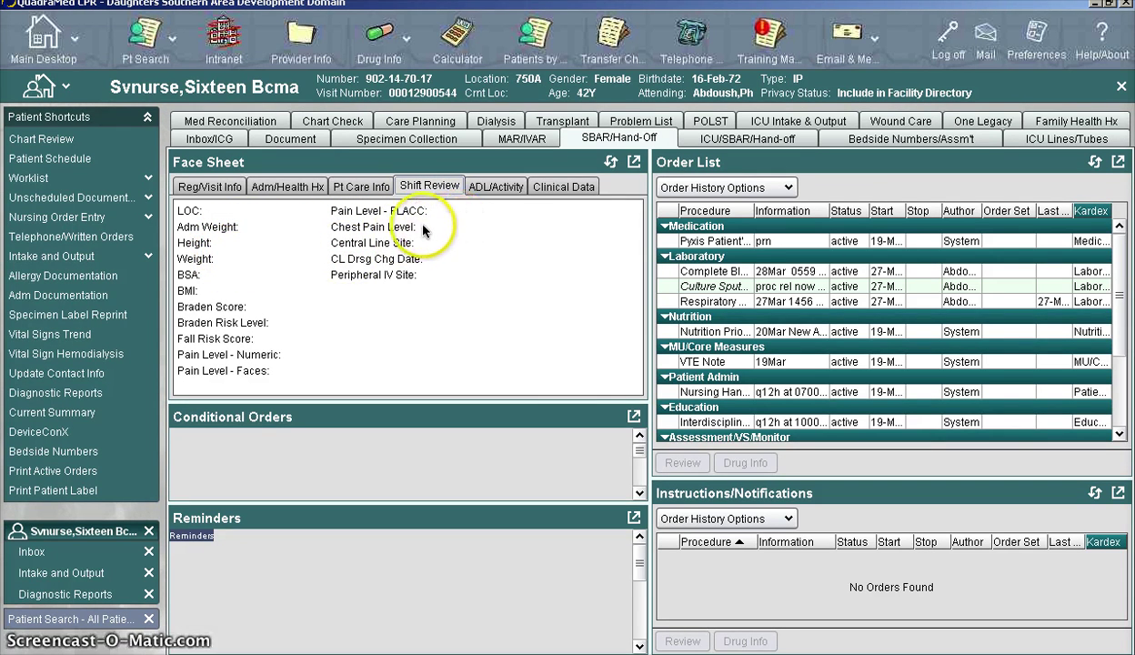
click(506, 191)
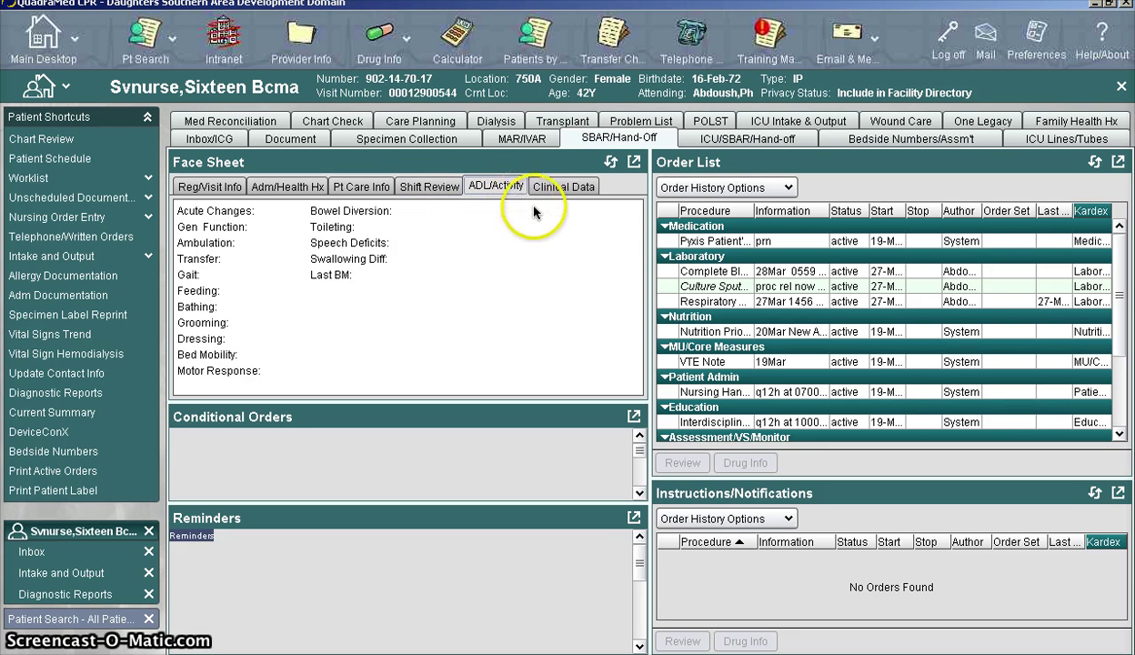
click(558, 189)
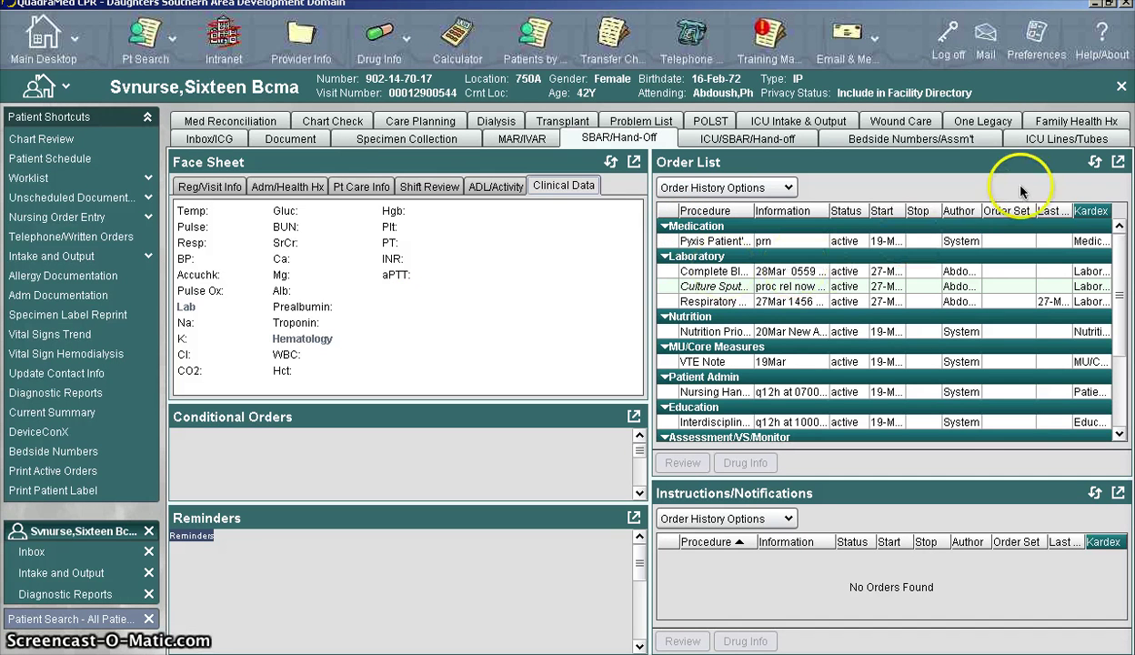
Open the patient's Family Health History and start a new relationship entry for the Biological Father.
click(1070, 126)
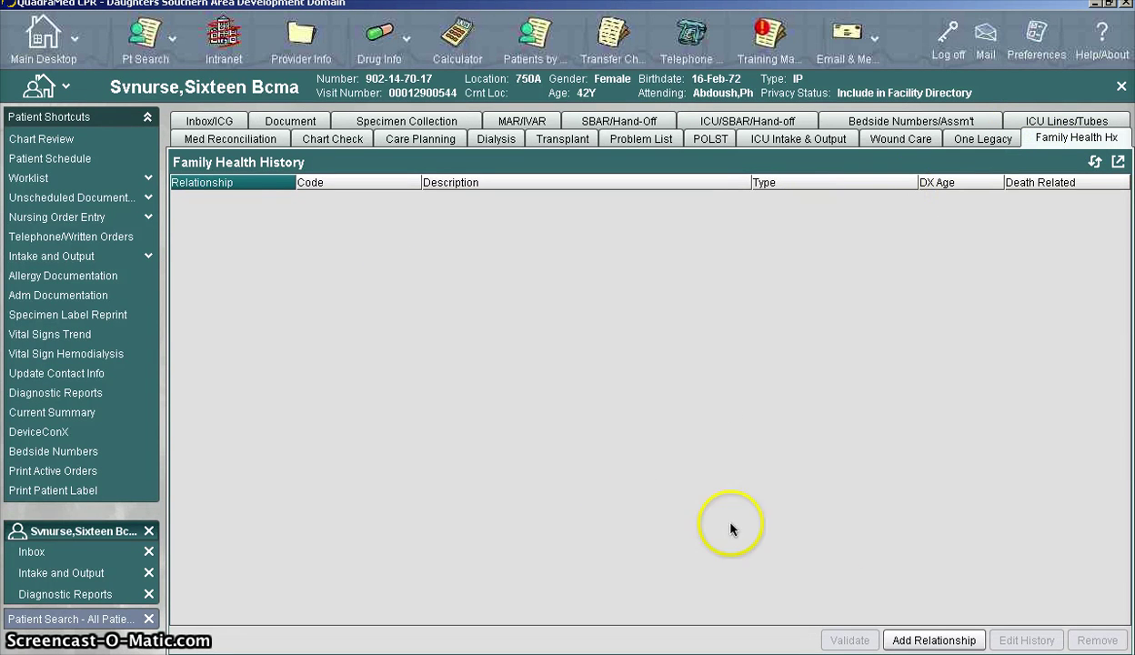
click(923, 637)
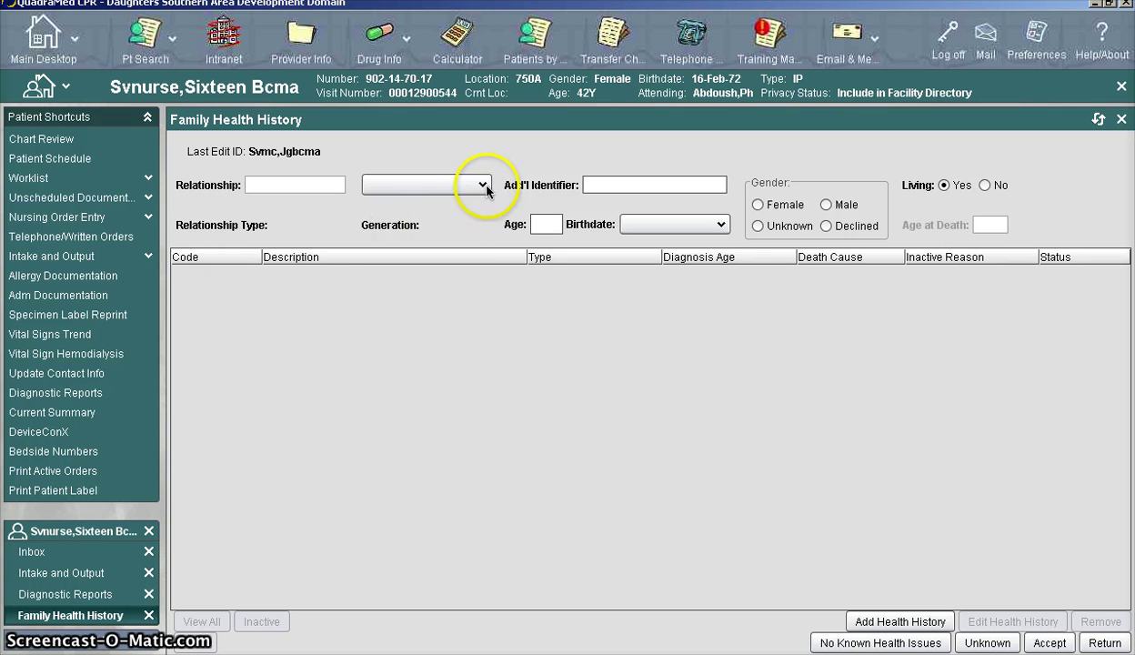
click(483, 186)
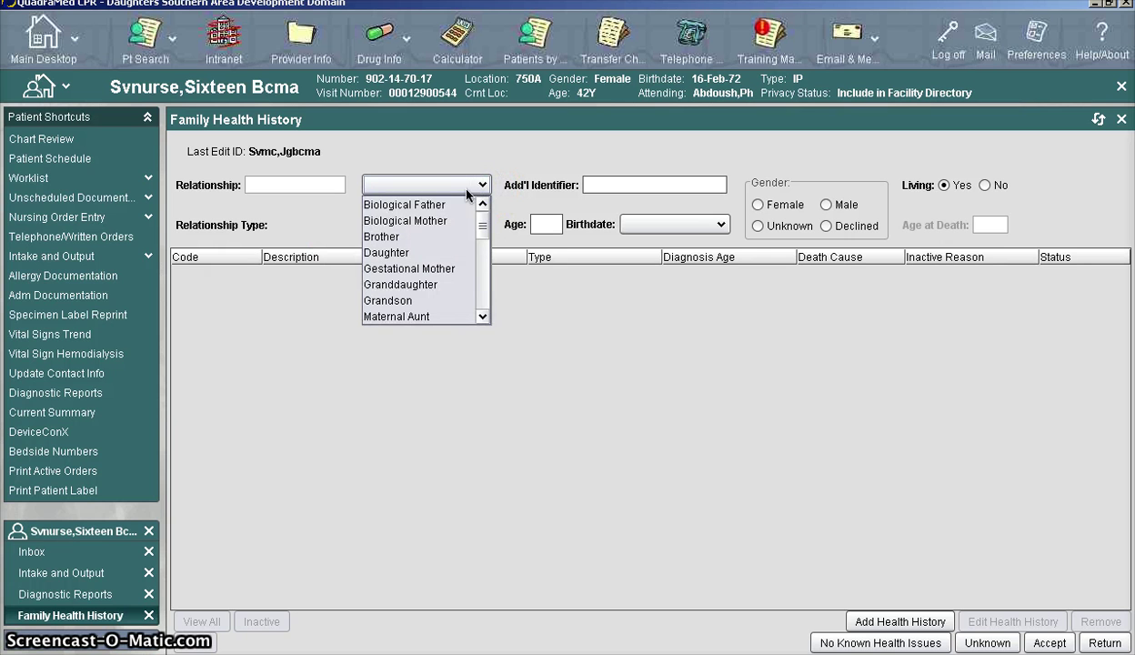
click(423, 207)
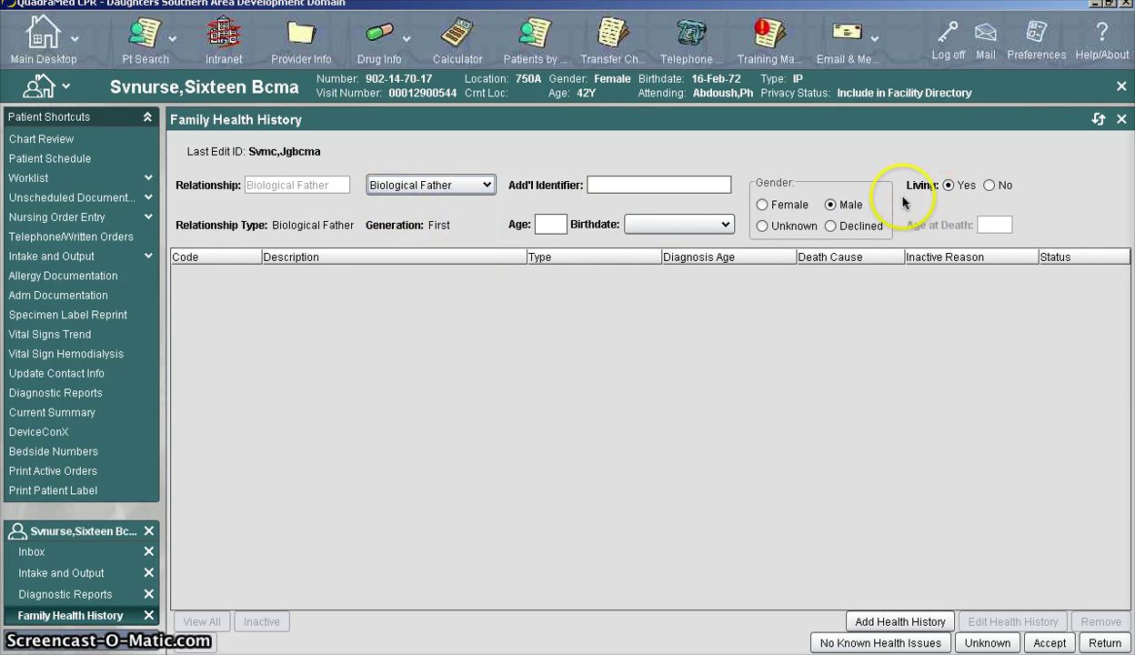
Try the approximate age ~44 for the biological father, and replace it with the exact age 44.
click(560, 227)
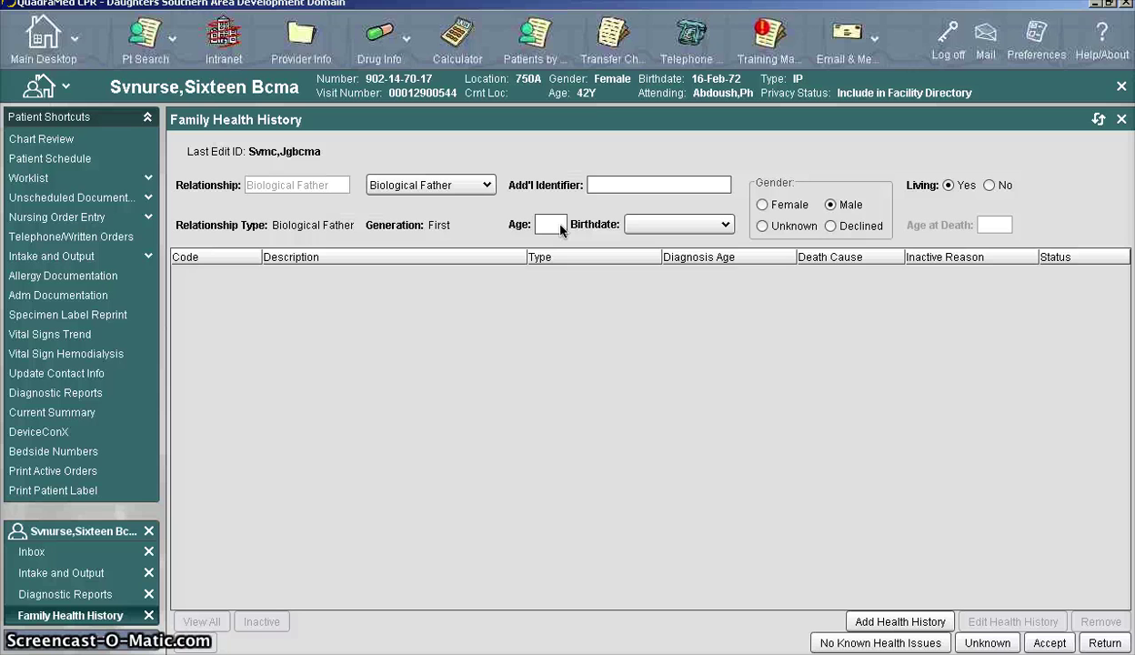
text(`)
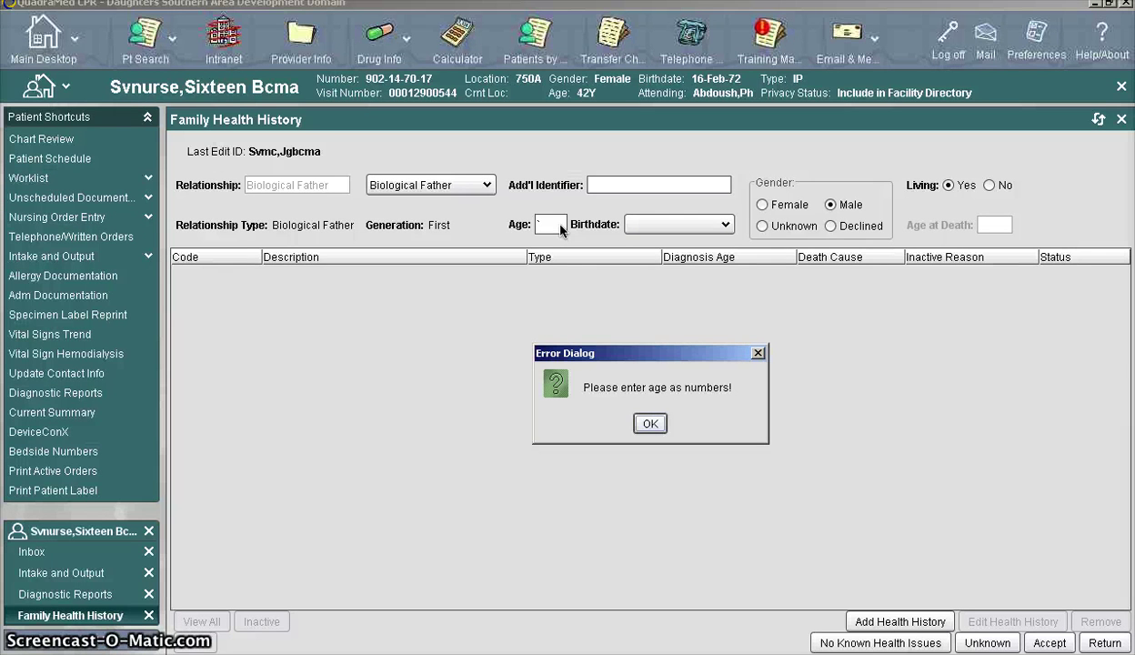
click(651, 421)
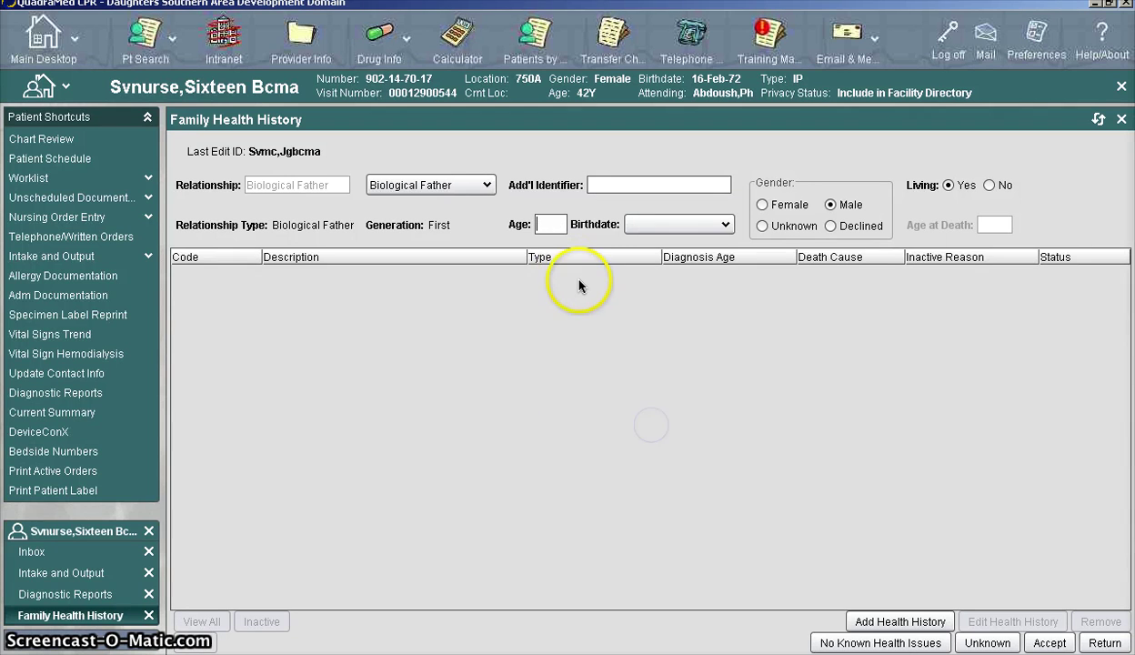
text(~)
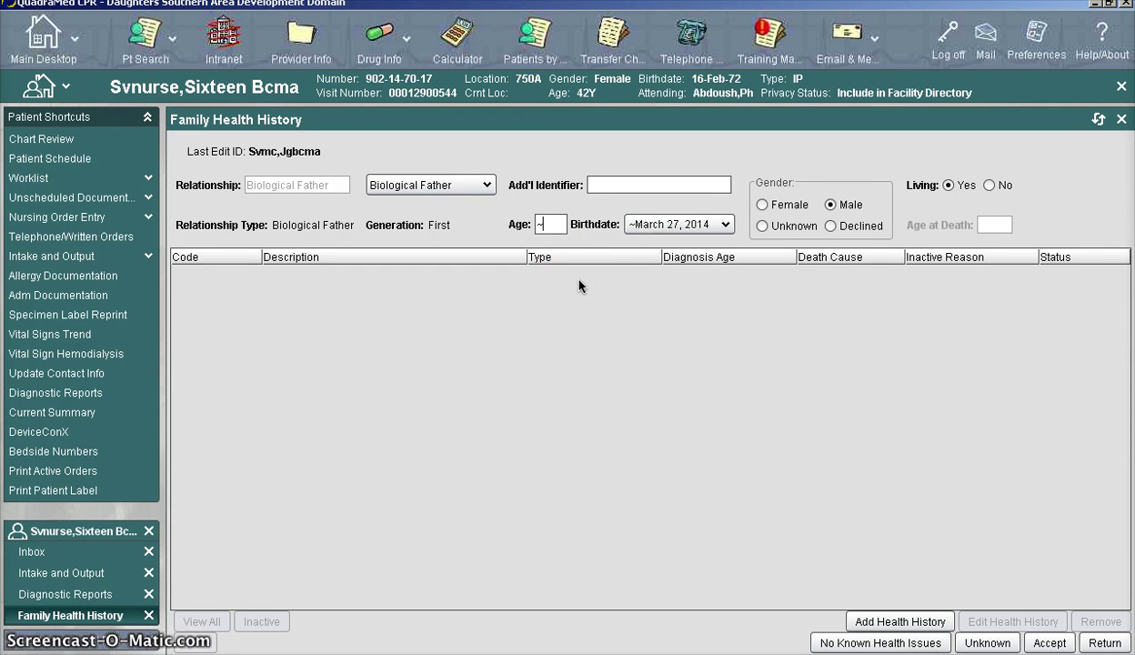
text(44)
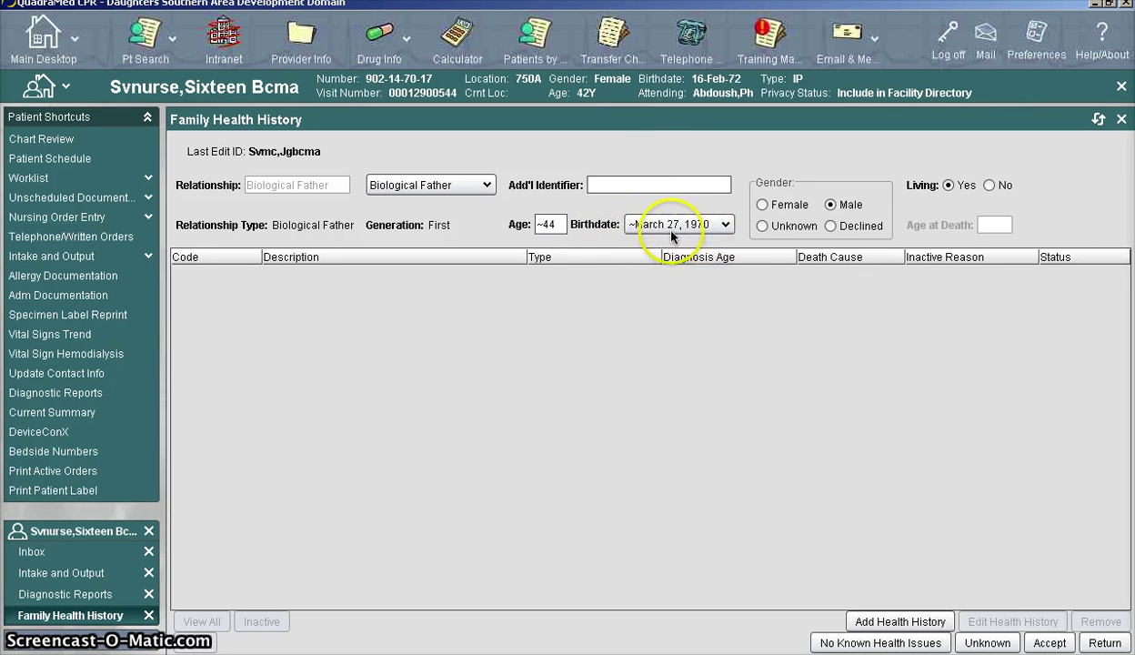
key(BackSpace)
key(BackSpace)
key(BackSpace)
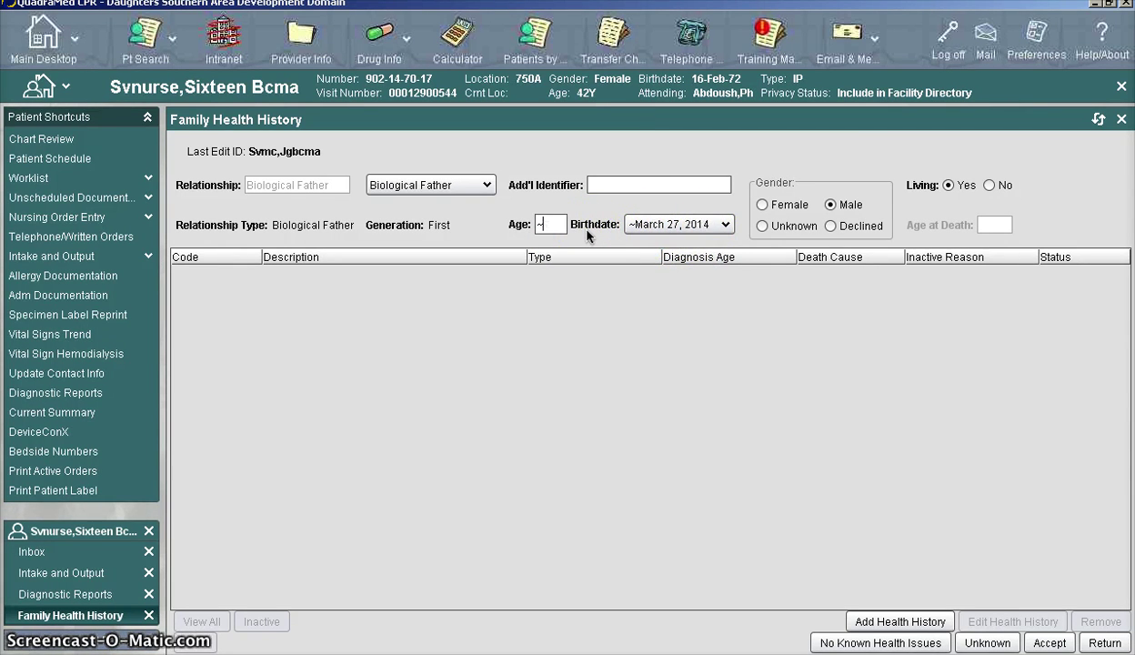
text(44)
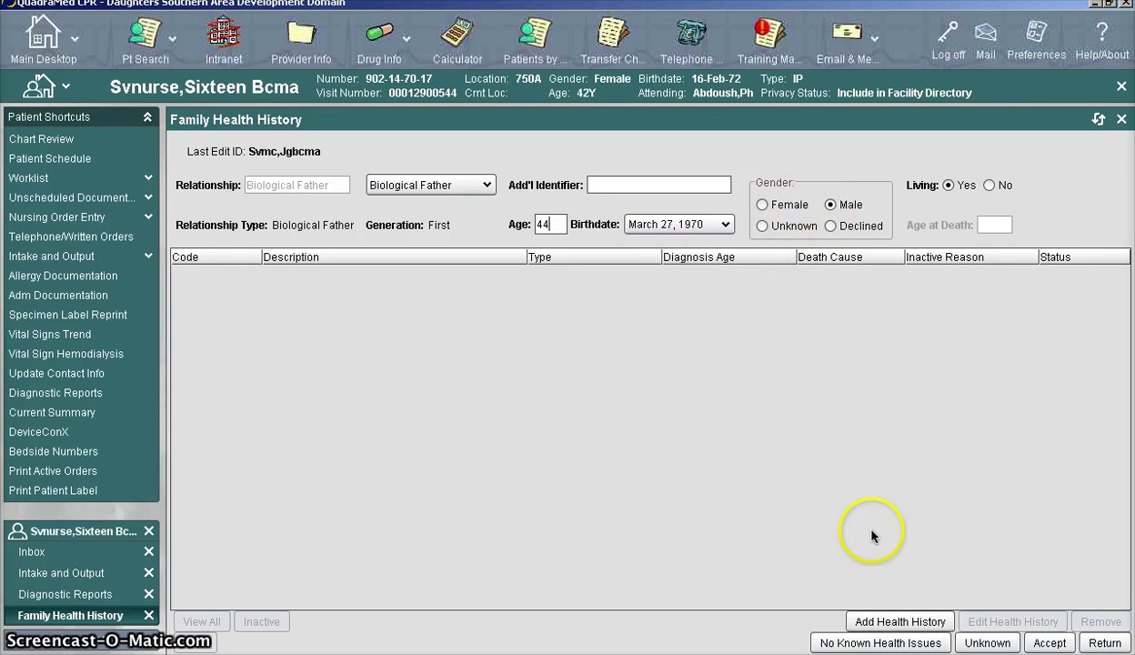
Start a new health history entry, search the terms for "hypertension-", and select Hypertension secondary to kidney transplant.
click(903, 623)
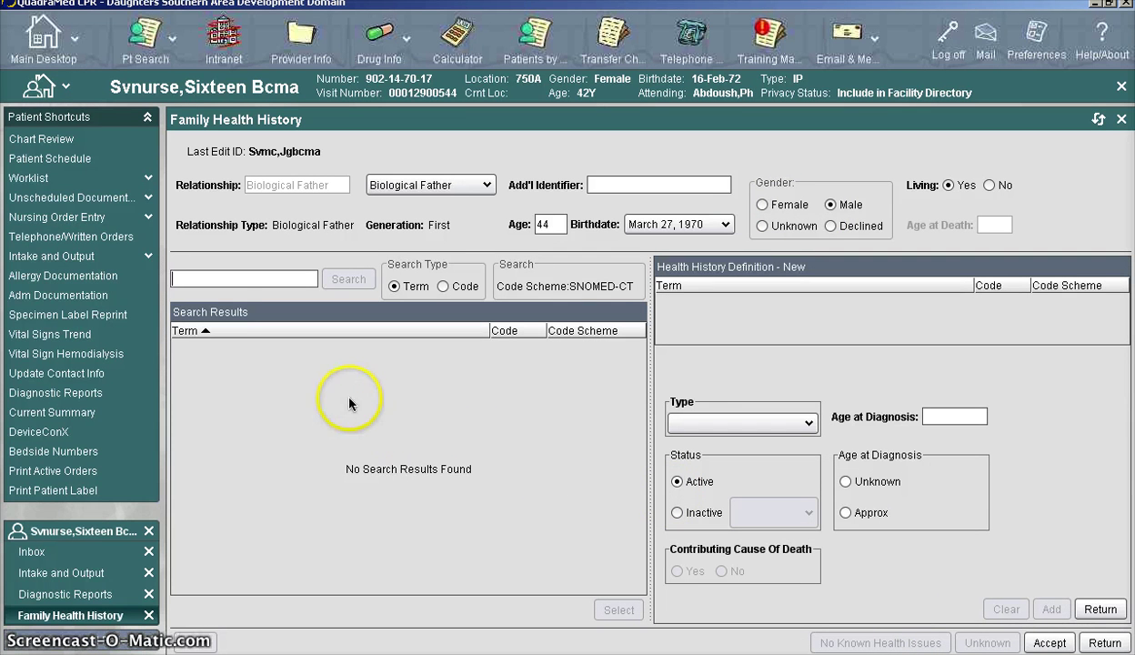
text(hype)
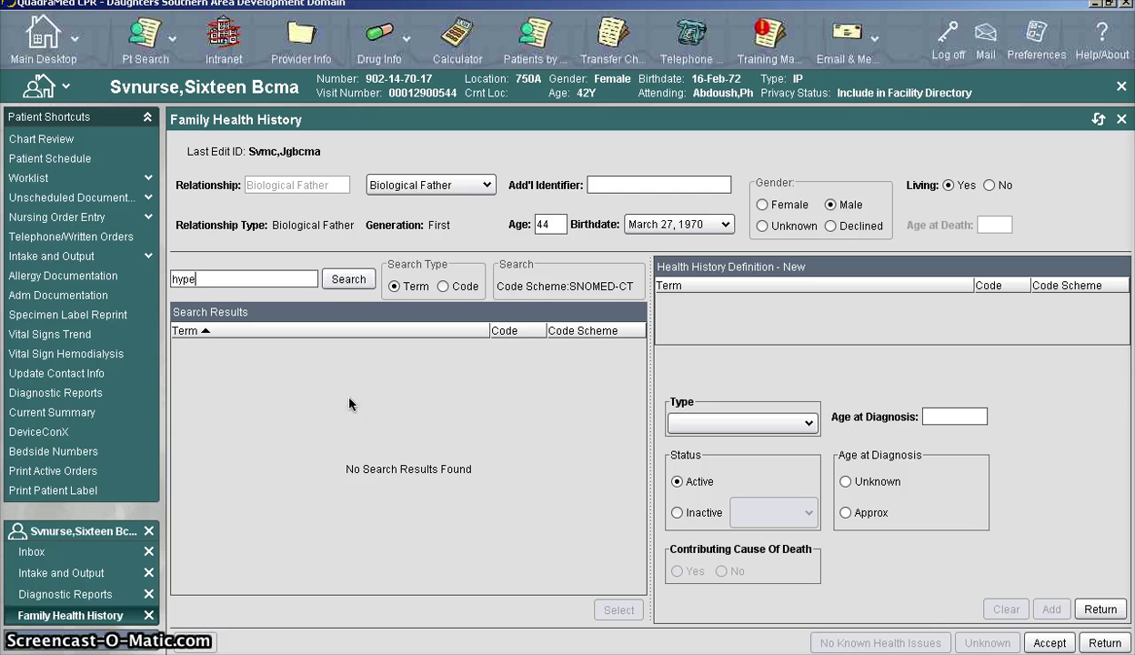
text(rten)
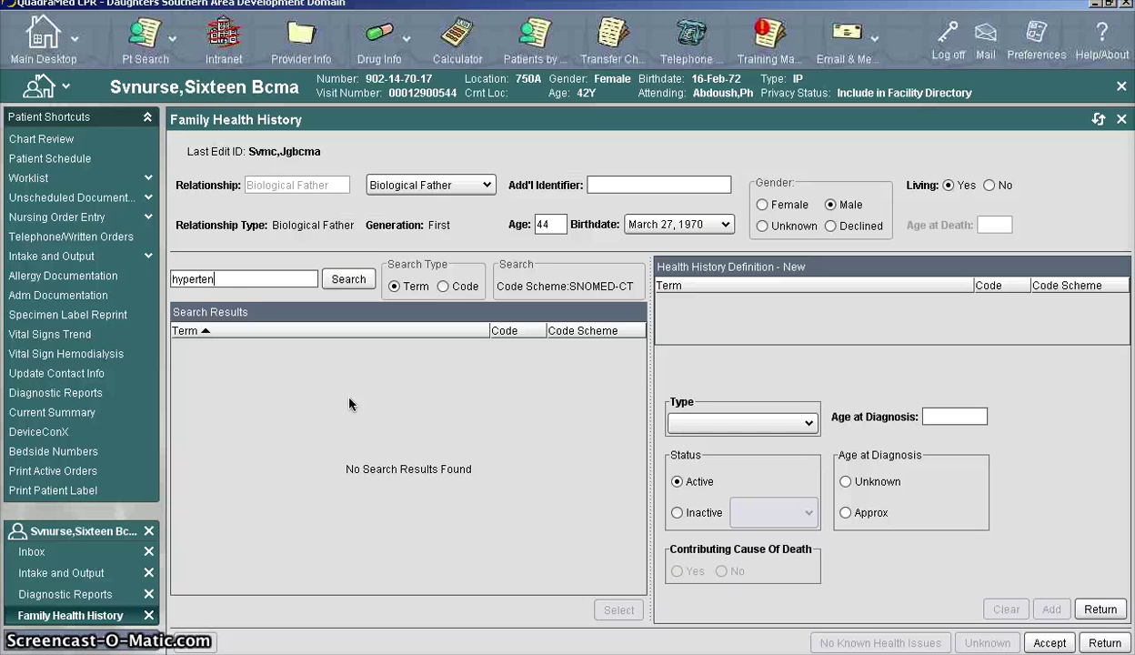
text(si)
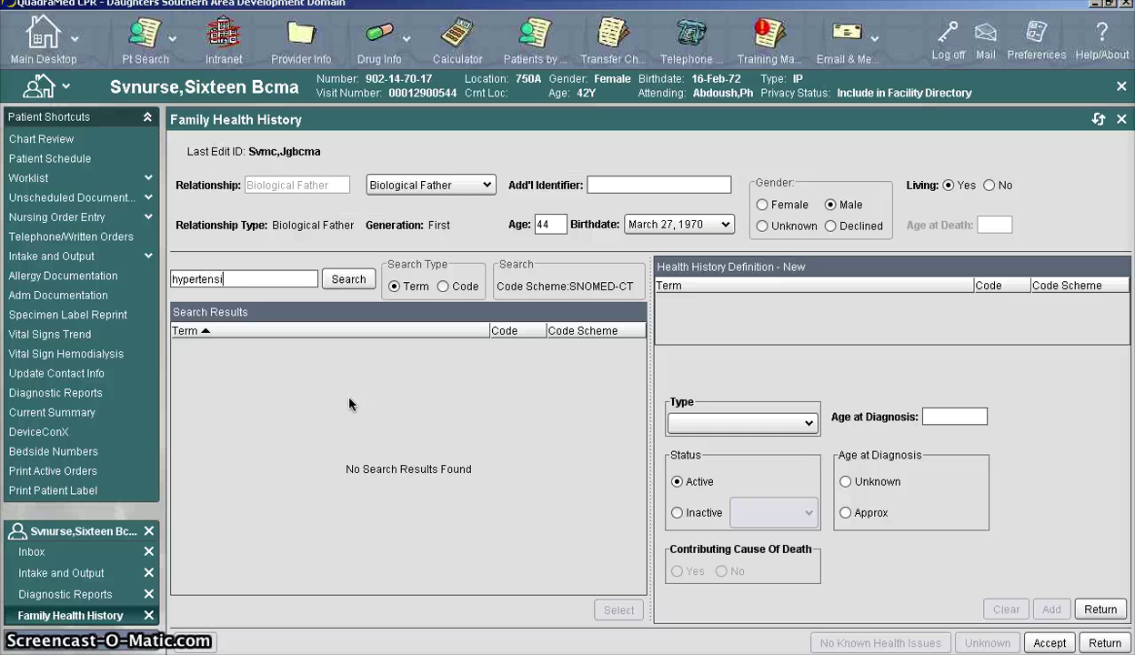
text(on-)
key(Return)
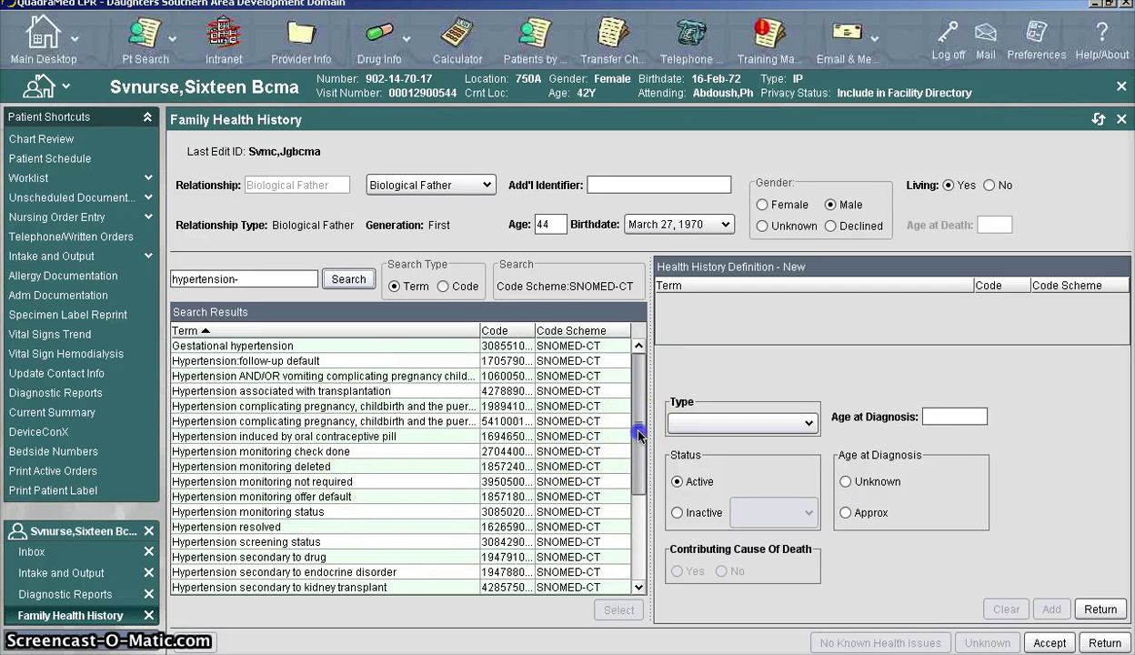
drag(636, 431, 638, 479)
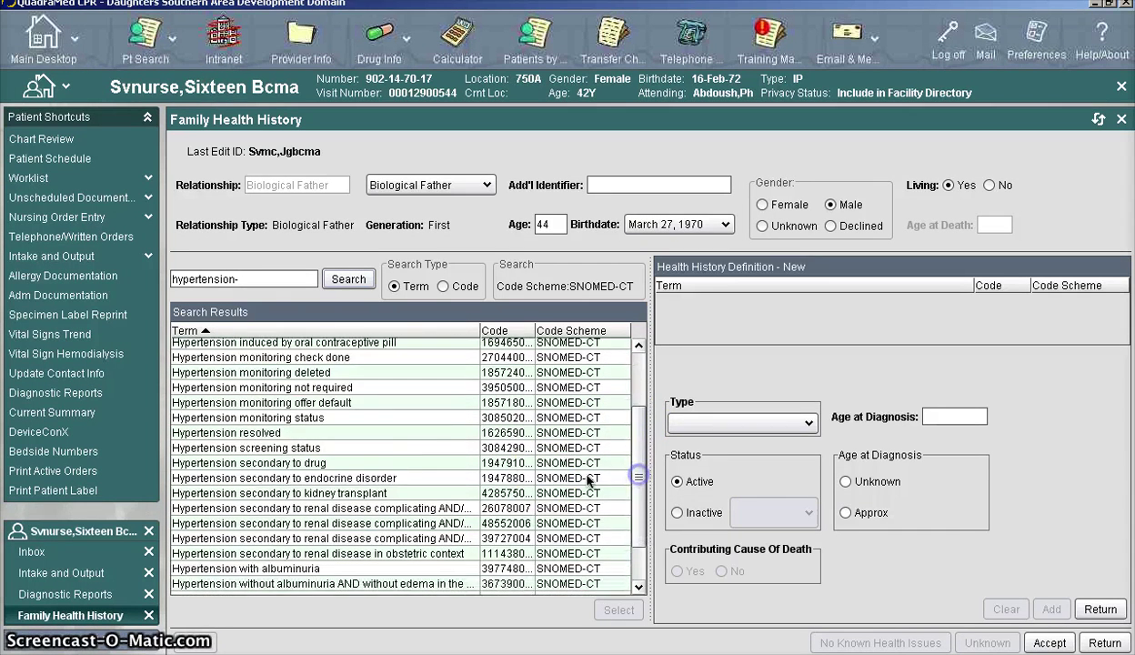
double_click(318, 496)
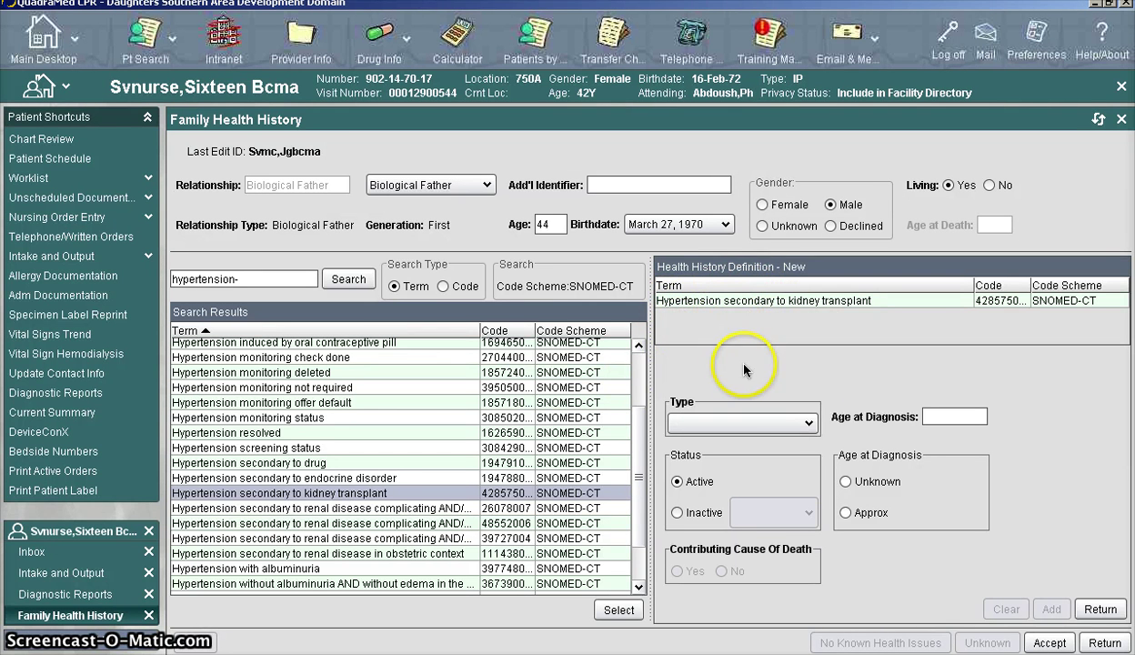
Set the type to Disease (Disorder), replace a diagnosis age of 40 with Unknown, and add and accept the father's health history.
click(807, 424)
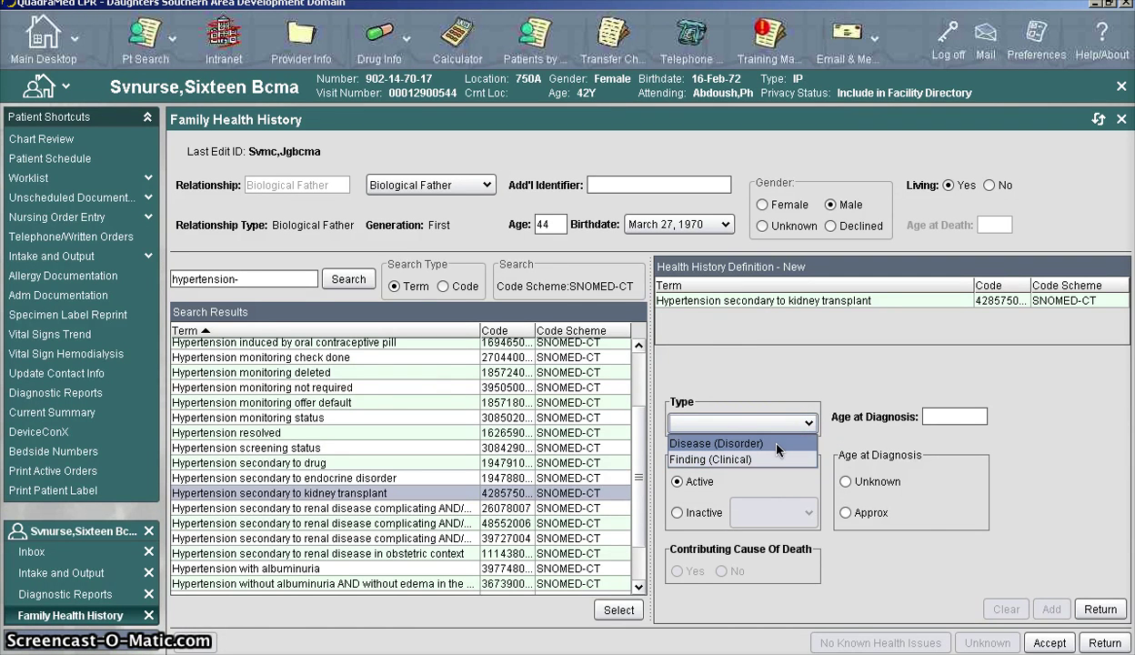
click(778, 448)
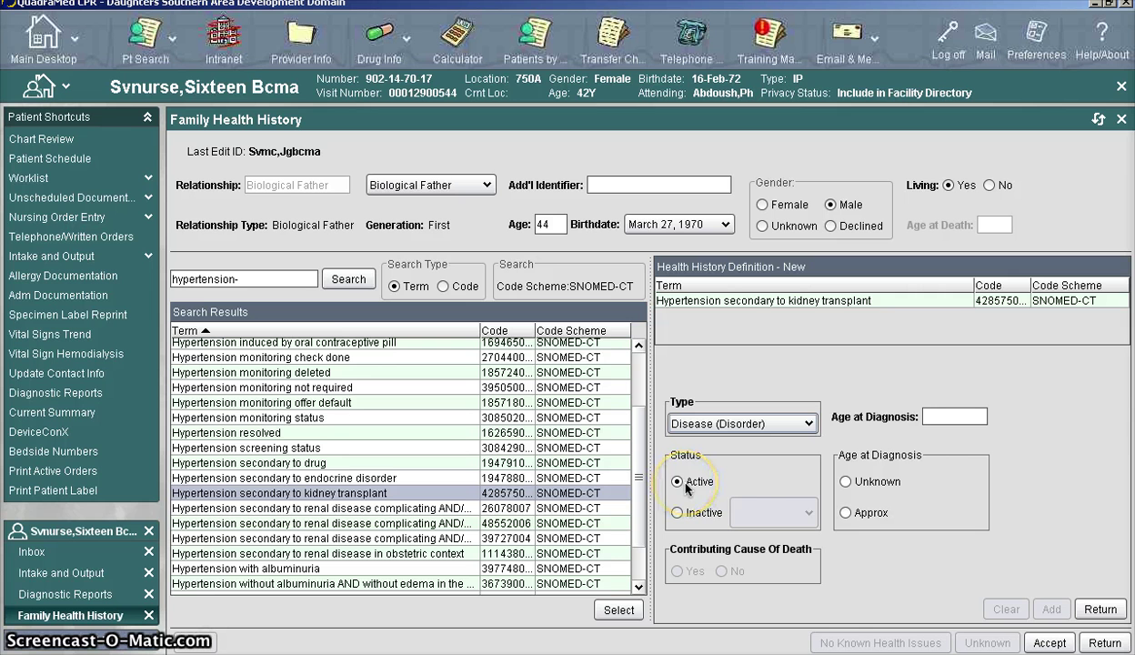
click(938, 421)
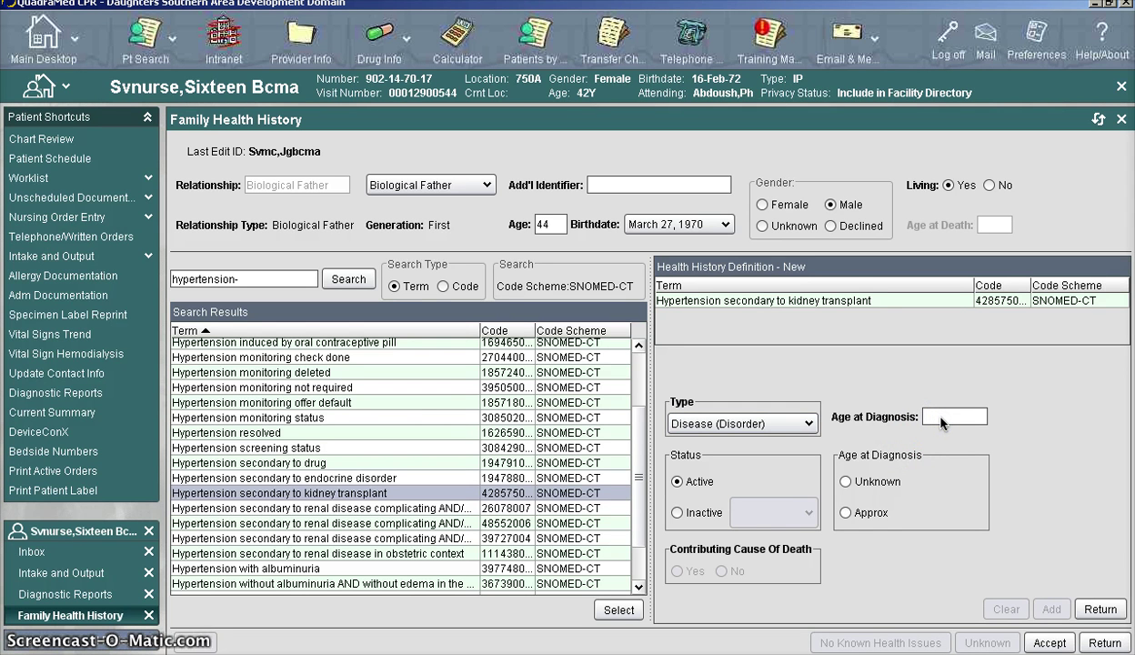
text(40)
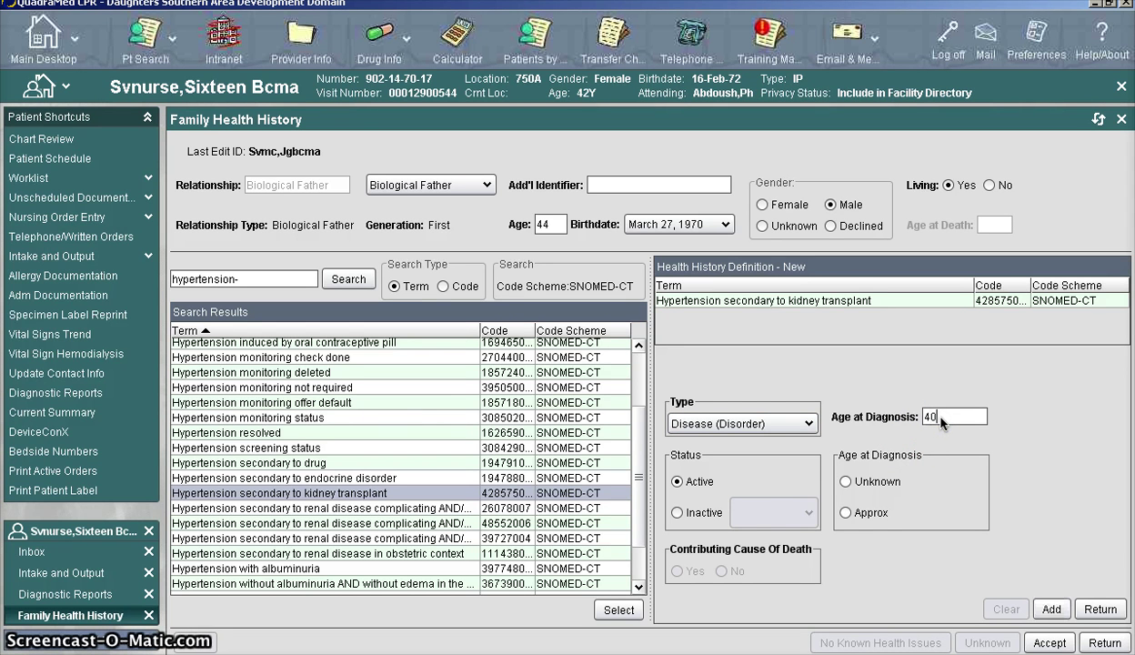
click(852, 483)
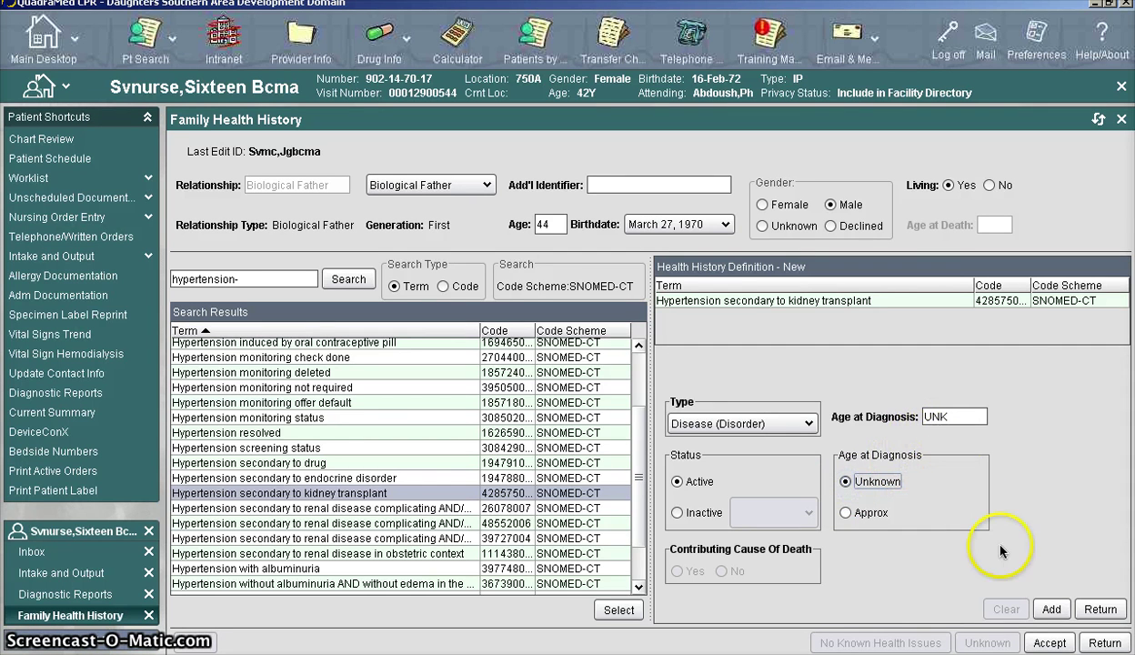
click(1049, 609)
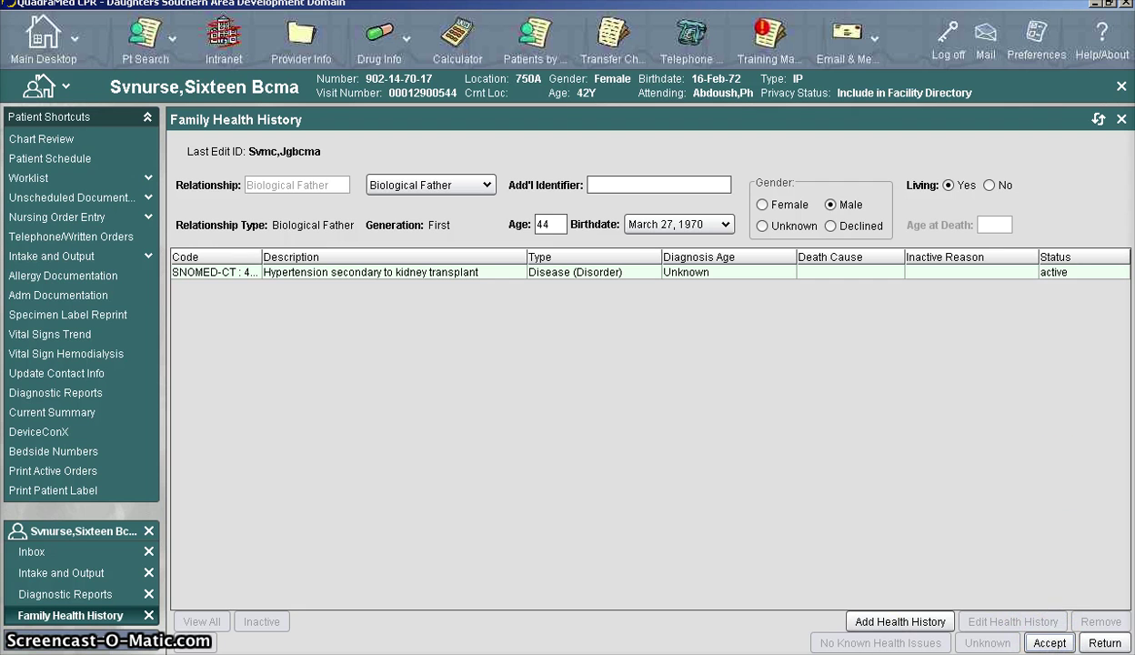
click(1050, 644)
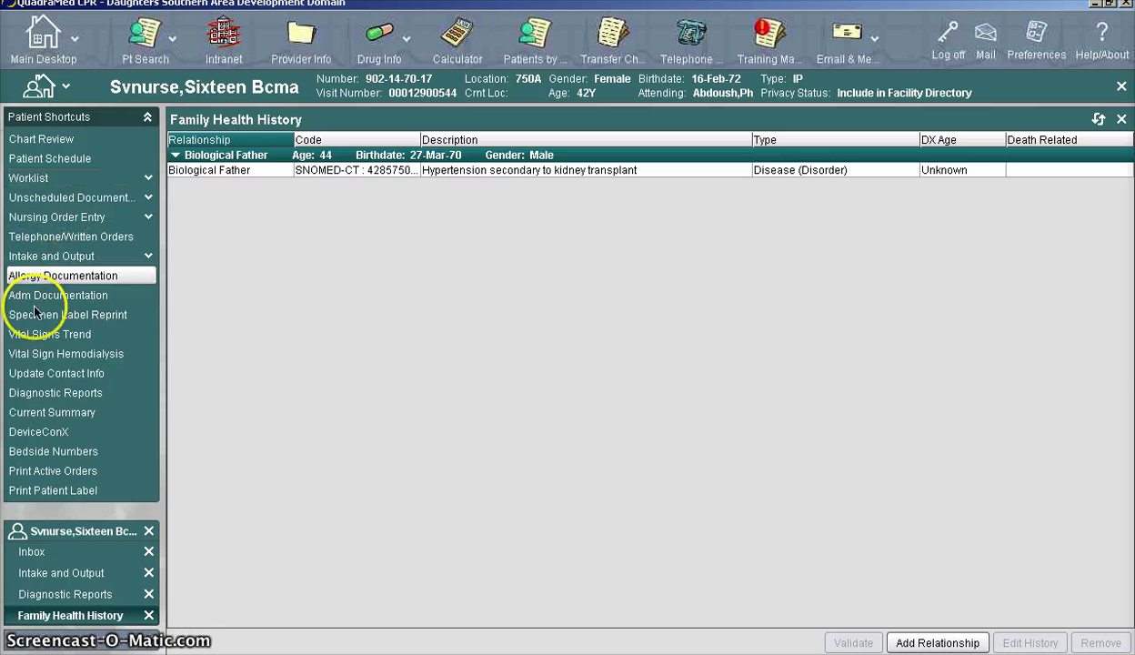
Open the Current Summary, check the Culture Sputum laboratory entry, and return to the patient's home view.
click(56, 416)
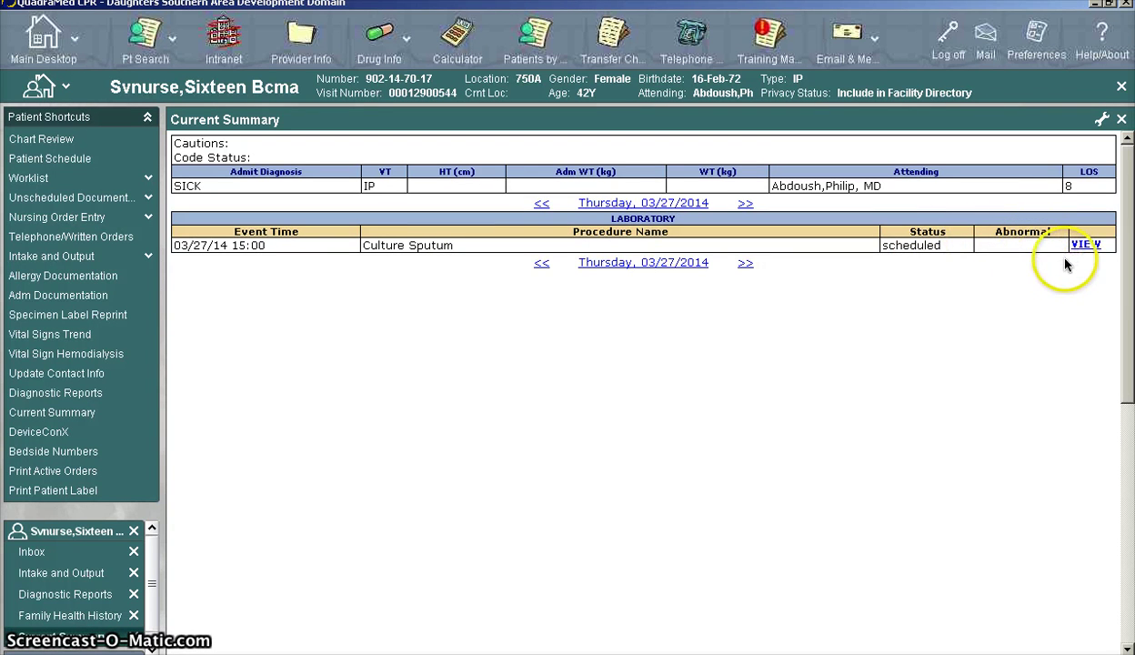
click(1086, 248)
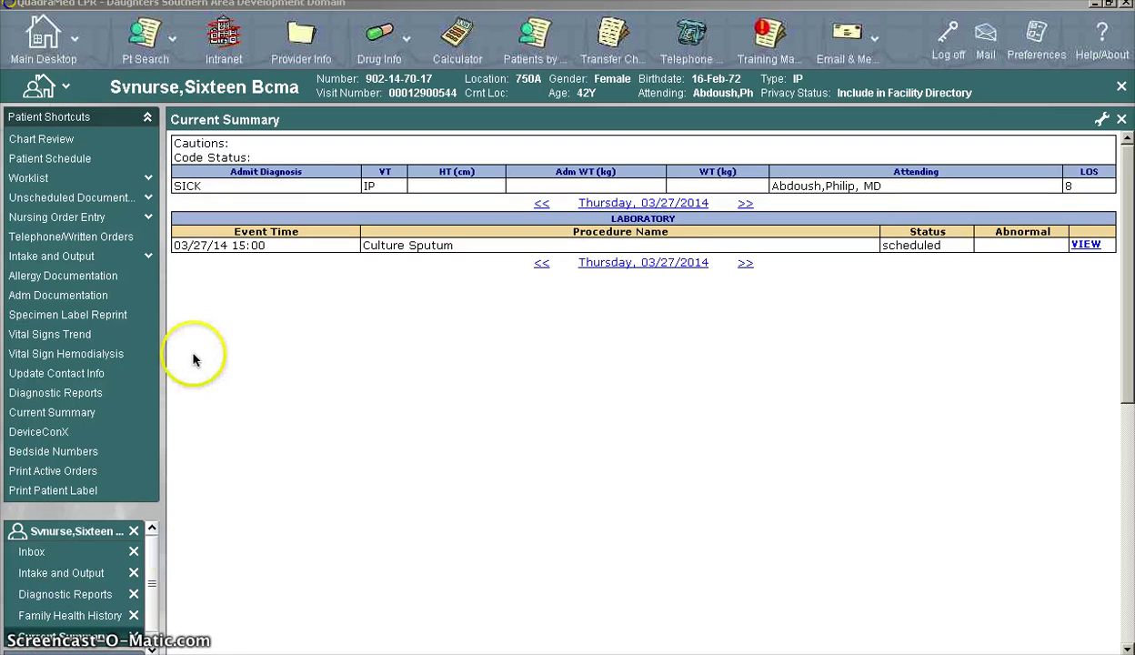
click(84, 160)
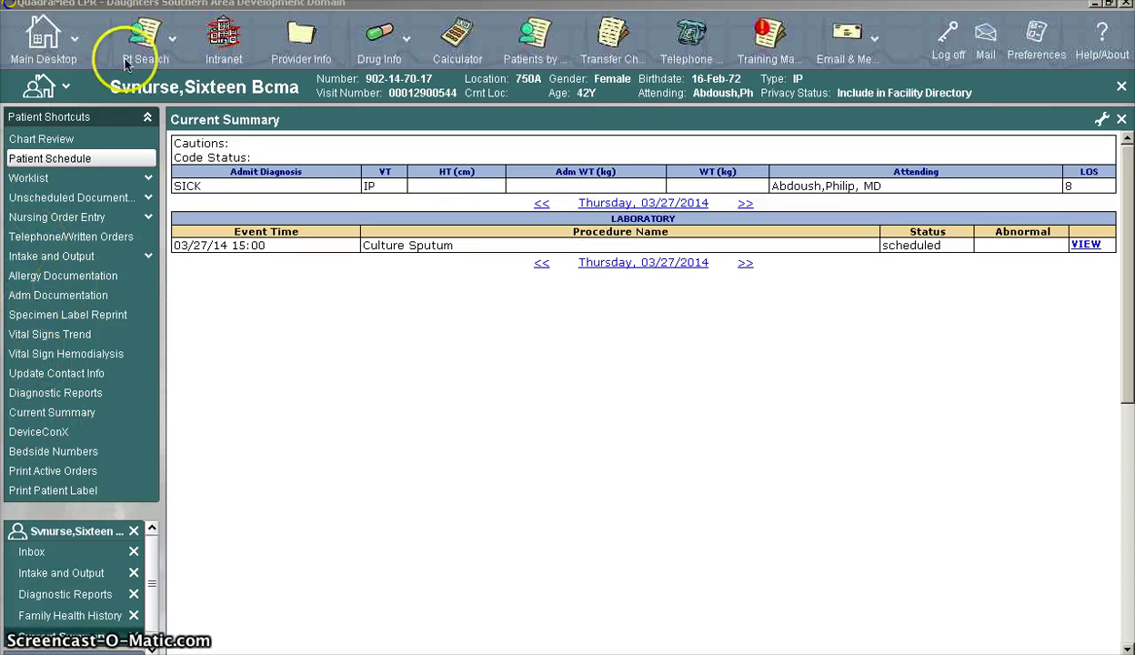
click(42, 89)
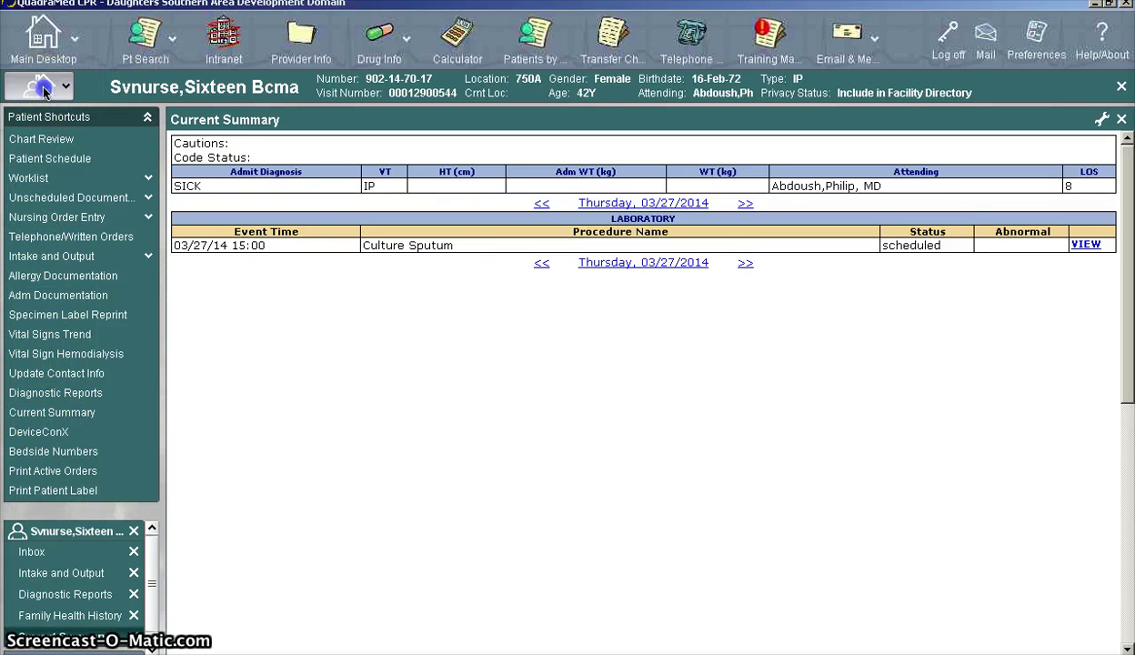